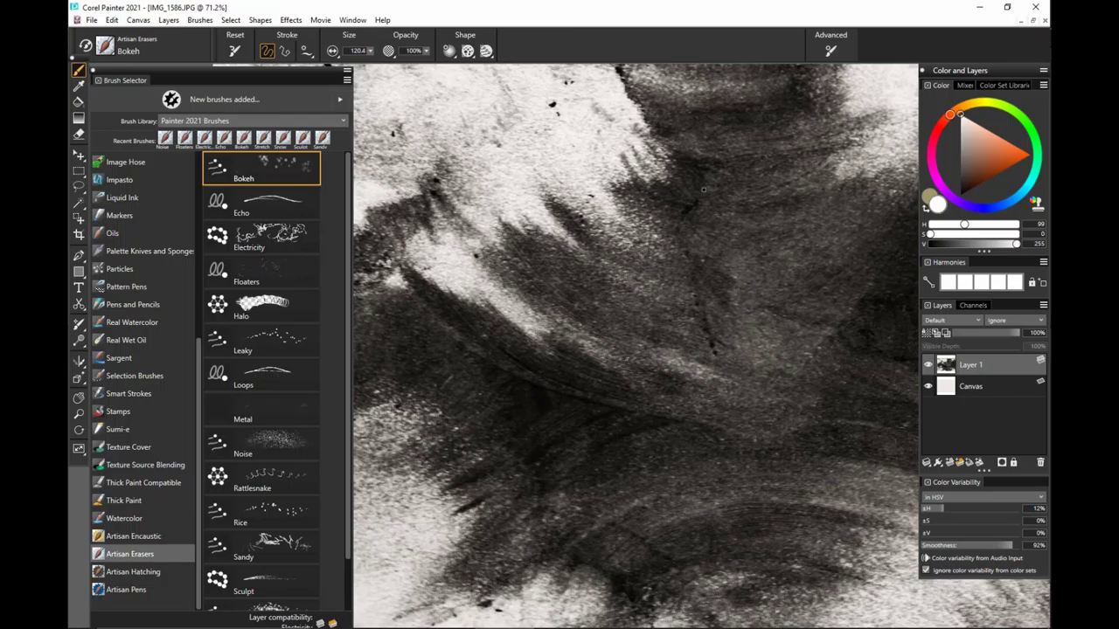
Step: Try the Bokeh eraser with two diagonal strokes across the dark charcoal area, undoing each one
key("space")
left_click_drag(782, 433, 770, 423)
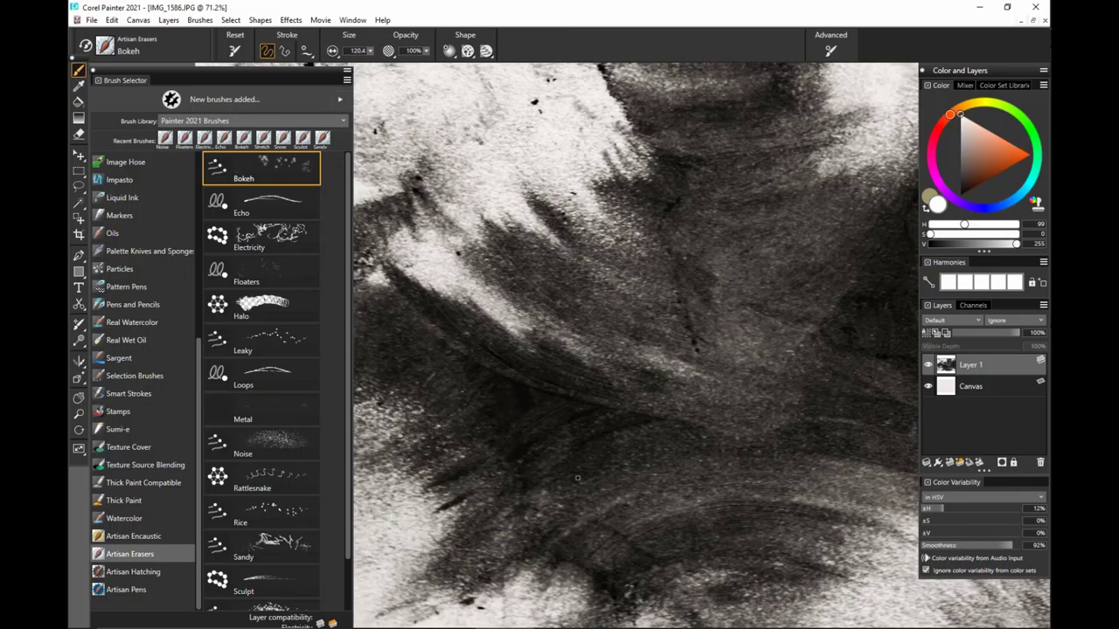
mouse_move(482, 409)
left_mouse_down()
mouse_move(472, 403)
mouse_move(831, 388)
left_mouse_up()
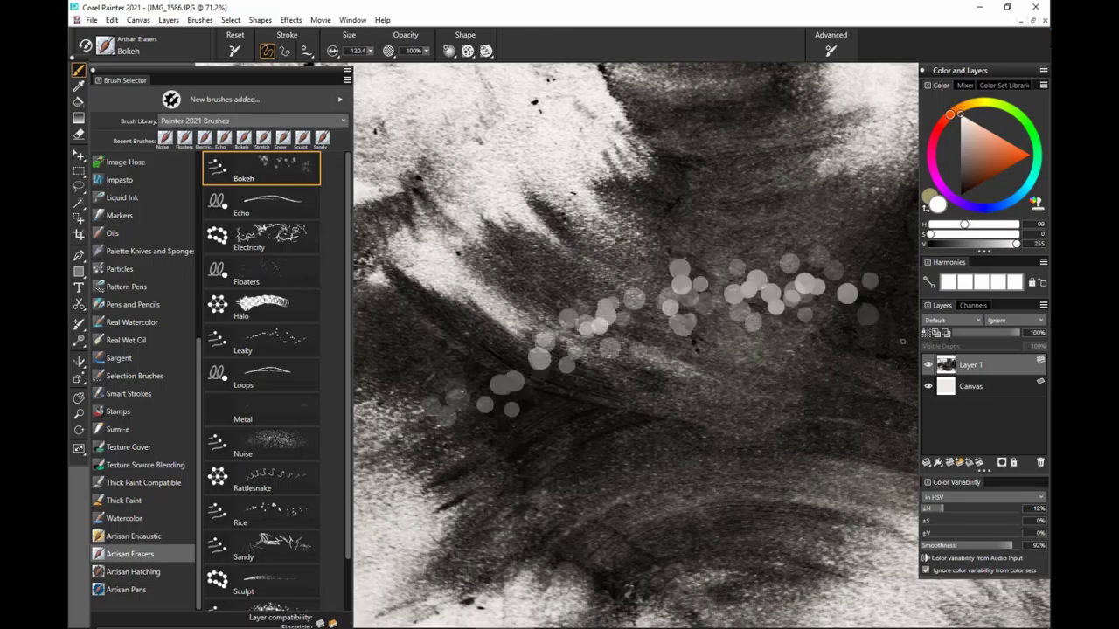
key("ctrl+z")
mouse_move(497, 410)
left_mouse_down()
mouse_move(840, 281)
mouse_move(904, 275)
left_mouse_up()
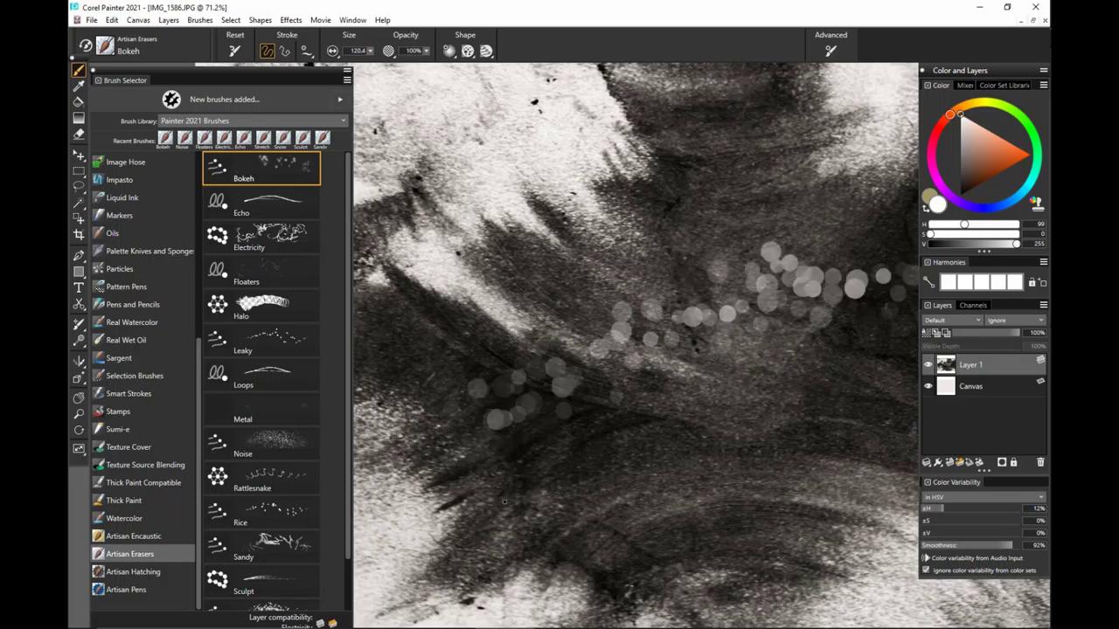
key("ctrl+z")
Step: Try several Bokeh eraser trails running down through the dark central area and over its lower part, and undo them
left_click_drag(769, 80, 593, 297)
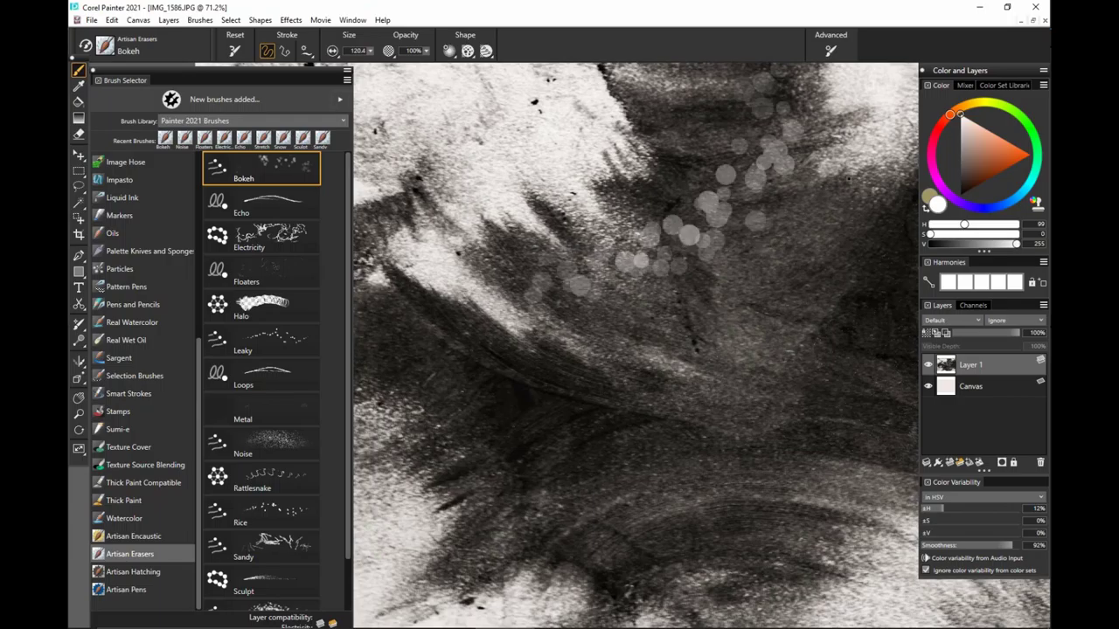
left_click_drag(847, 172, 798, 350)
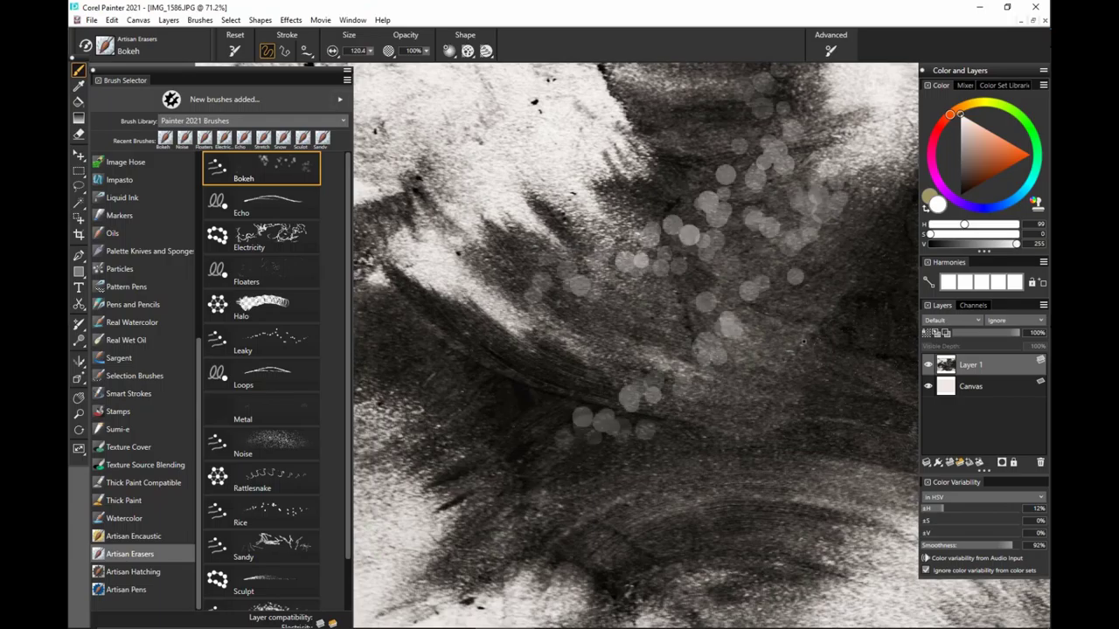
left_click_drag(683, 448, 630, 453)
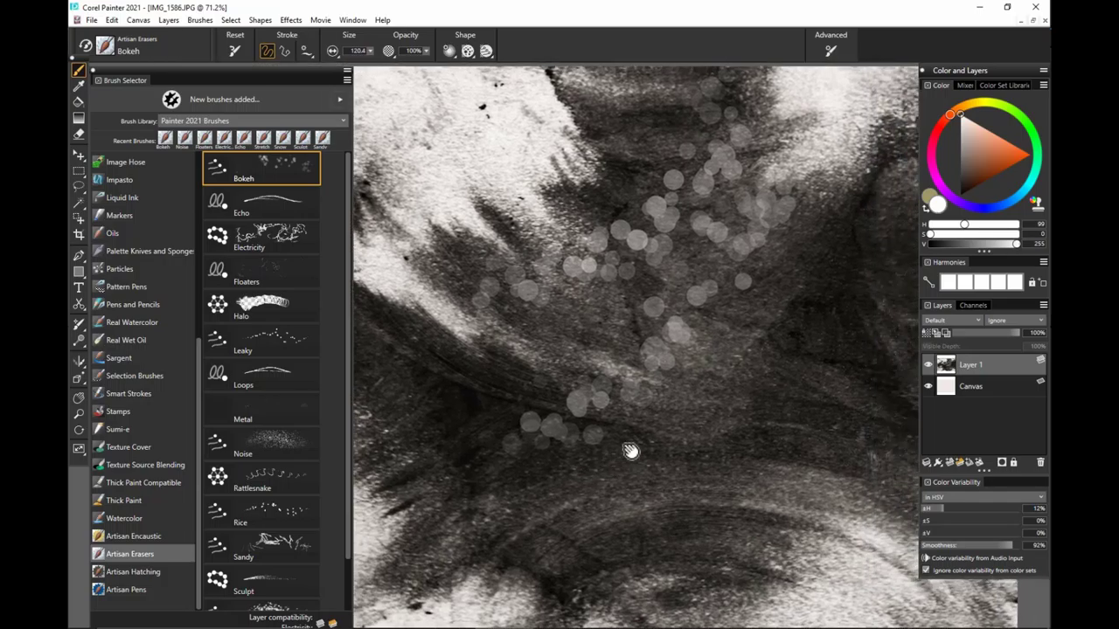
left_click_drag(824, 244, 773, 372)
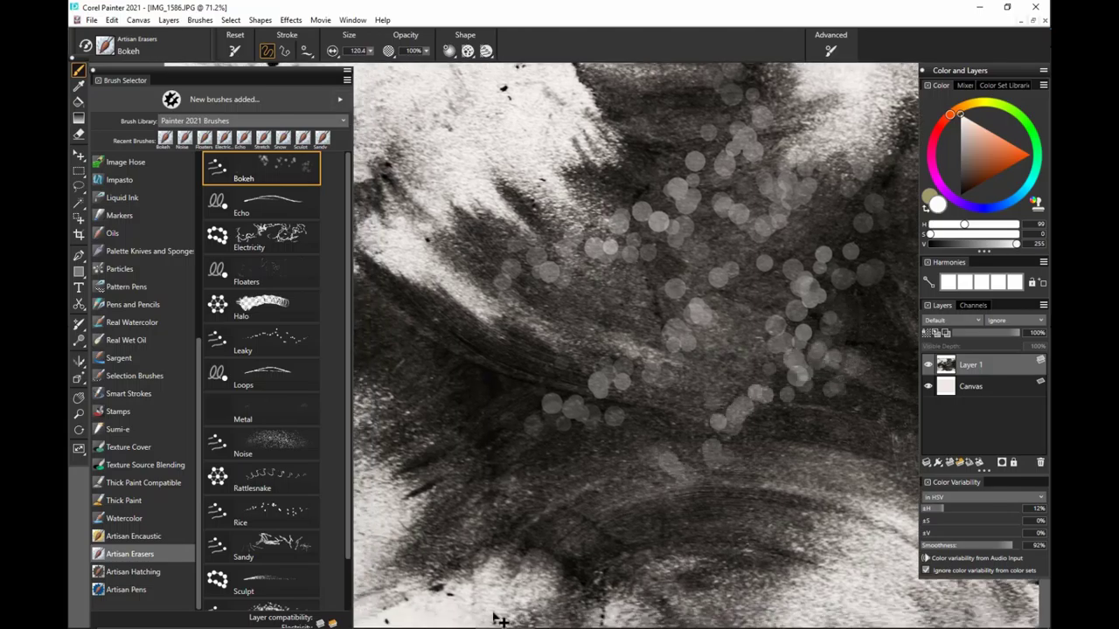
key("ctrl+z")
Step: Choose the Echo eraser, try a long sweeping curve ending in a spiral over the dark area, and undo it
left_click(292, 210)
mouse_move(799, 192)
left_mouse_down()
mouse_move(674, 313)
mouse_move(395, 389)
mouse_move(440, 557)
mouse_move(672, 497)
mouse_move(632, 365)
mouse_move(592, 499)
mouse_move(617, 456)
left_mouse_up()
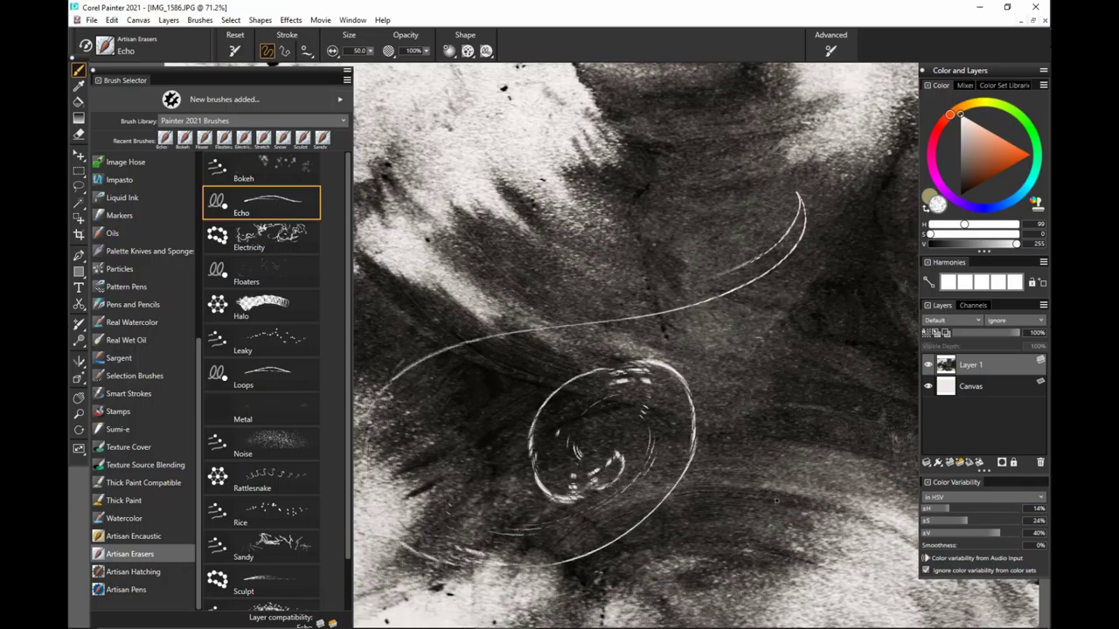
left_click_drag(775, 532, 780, 540)
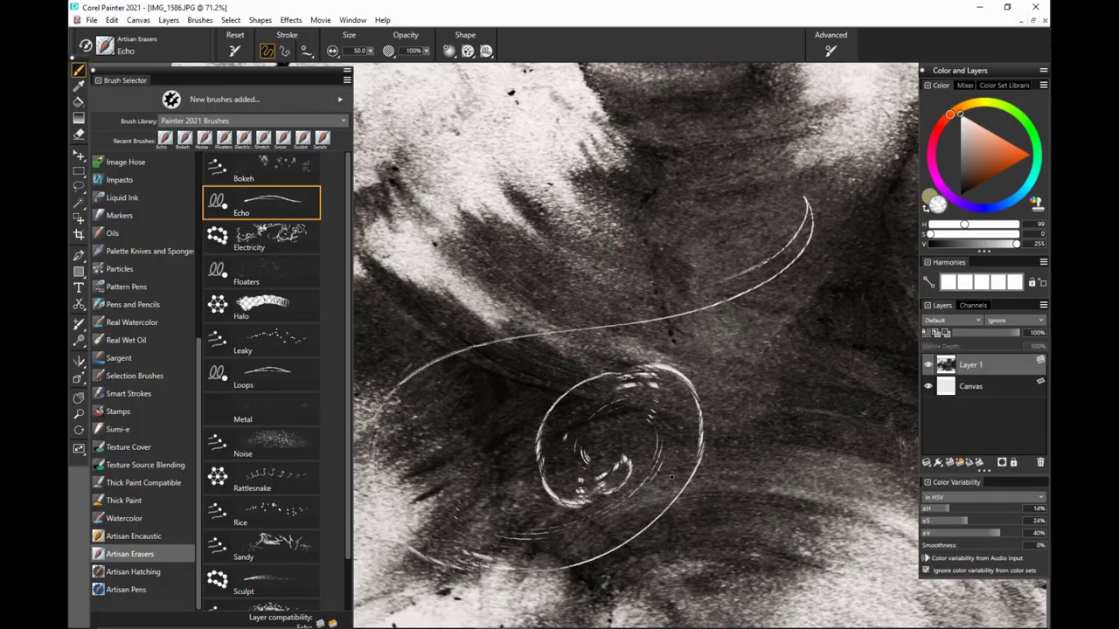
key("ctrl+z")
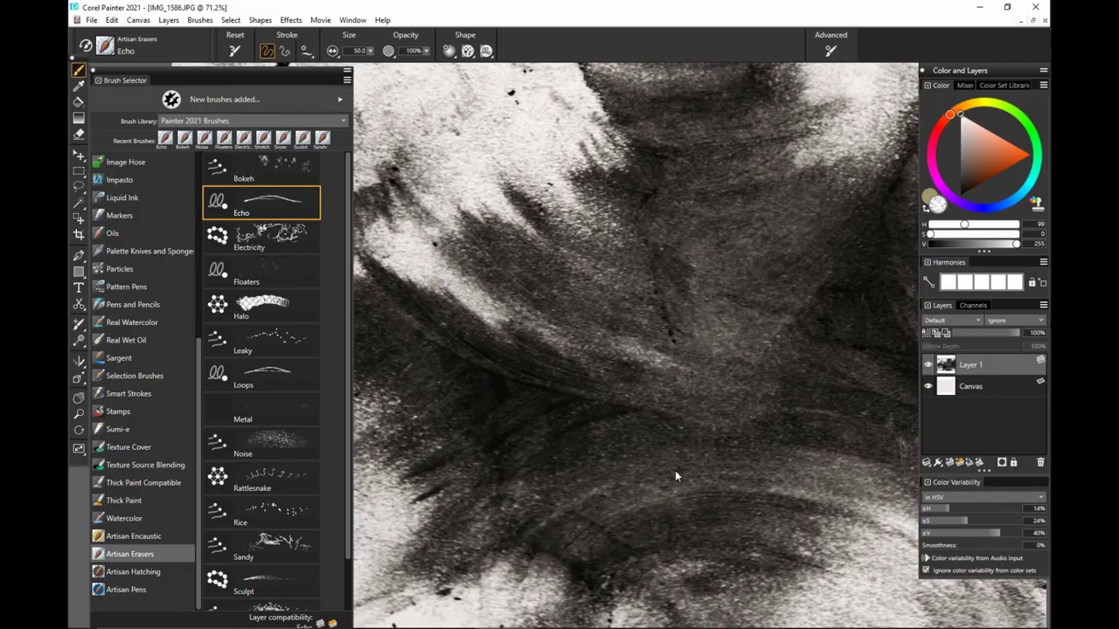
Step: Try more spiralling Echo eraser curves, including one at 30% opacity, and undo them
mouse_move(751, 236)
left_mouse_down()
mouse_move(553, 299)
mouse_move(704, 464)
mouse_move(638, 446)
mouse_move(647, 455)
left_mouse_up()
key("ctrl+z")
mouse_move(809, 188)
left_mouse_down()
mouse_move(712, 499)
mouse_move(631, 483)
mouse_move(643, 472)
left_mouse_up()
left_click_drag(802, 574, 706, 549)
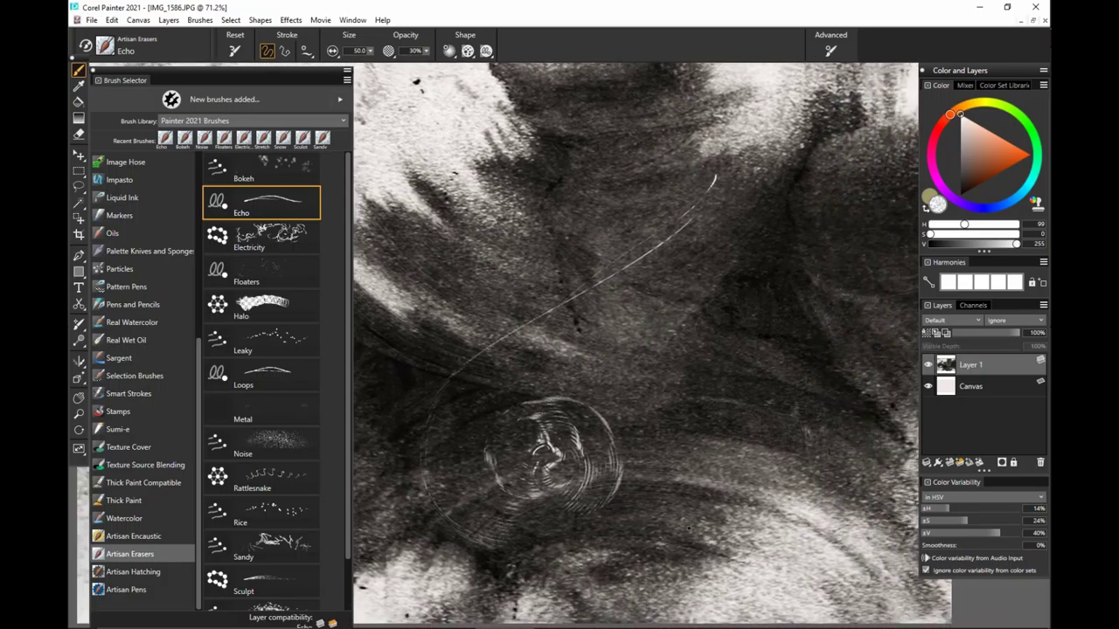
mouse_move(799, 549)
left_mouse_down()
mouse_move(827, 535)
mouse_move(799, 551)
left_mouse_up()
key("ctrl+z")
Step: Try faint arcing Echo strokes at 30% opacity near the image's right edge and undo them
left_click_drag(869, 454, 848, 449)
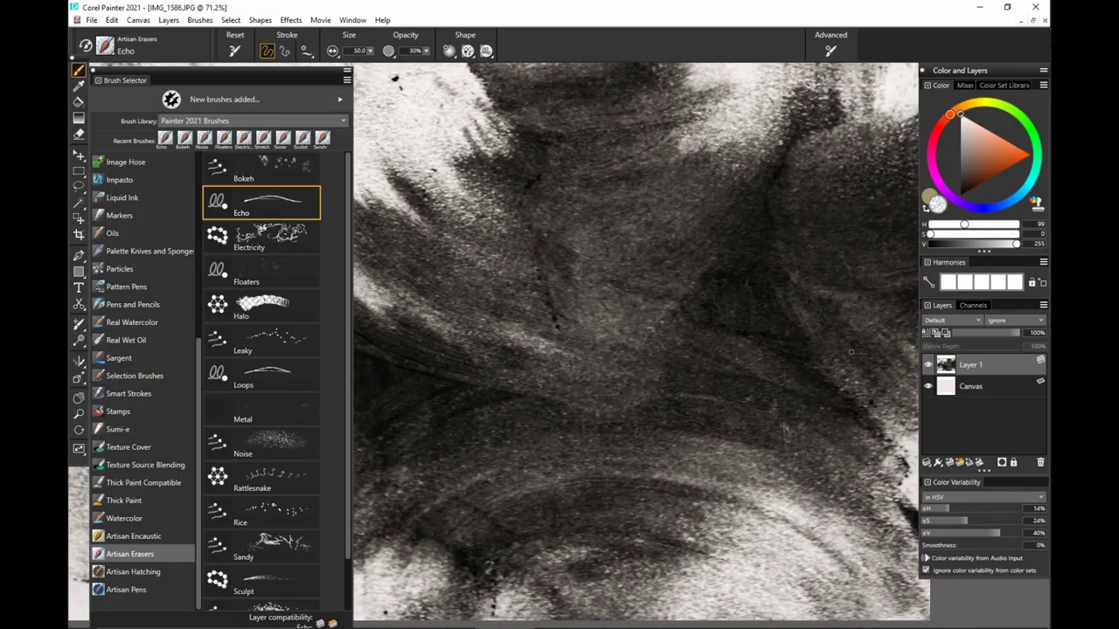
left_click_drag(829, 518, 702, 519)
left_click_drag(820, 420, 516, 546)
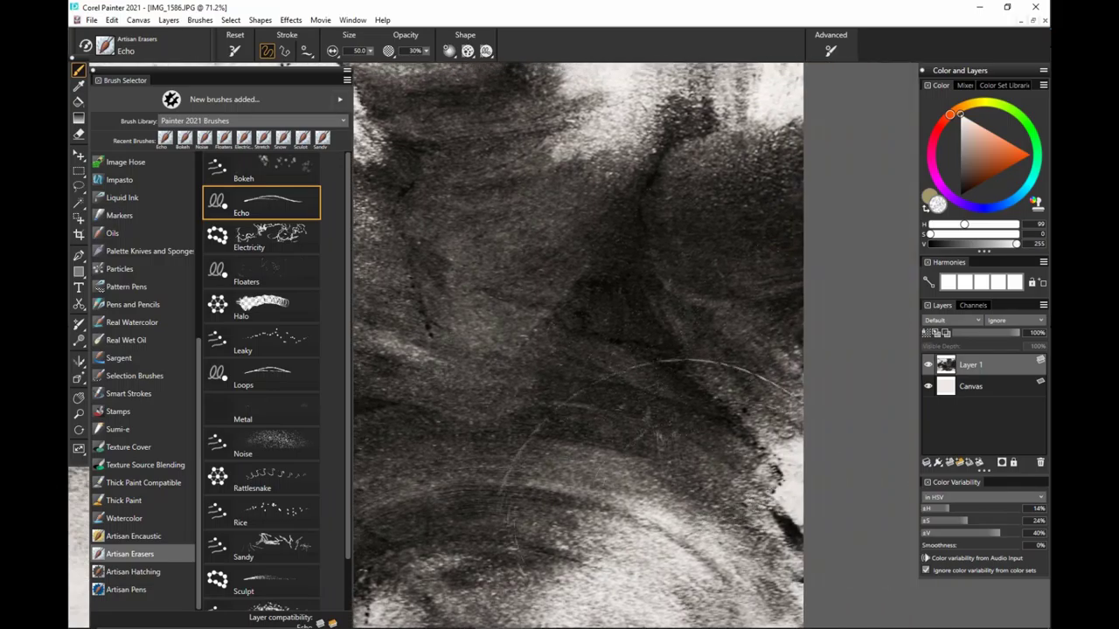
mouse_move(722, 502)
left_mouse_down()
mouse_move(773, 490)
mouse_move(777, 399)
mouse_move(758, 476)
mouse_move(788, 522)
left_mouse_up()
left_click_drag(747, 556, 830, 407)
left_click_drag(733, 307, 868, 250)
mouse_move(708, 516)
left_mouse_down()
mouse_move(829, 532)
mouse_move(753, 543)
mouse_move(774, 555)
left_mouse_up()
key("ctrl+z")
key("ctrl+z")
key("ctrl+z")
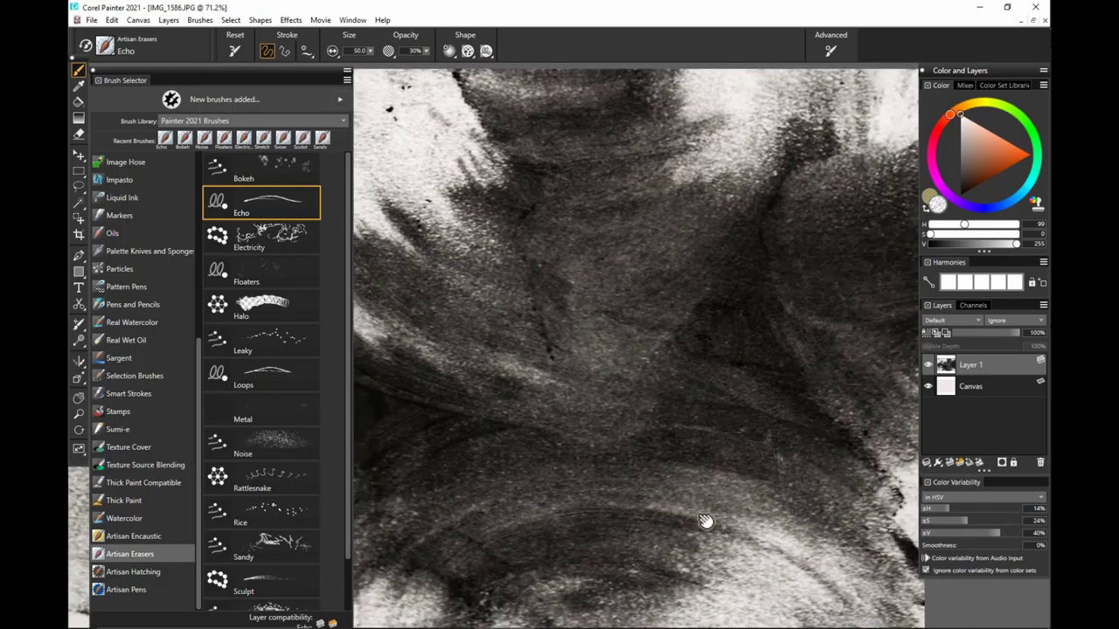
Step: Choose the Electricity eraser and try lightning strokes across the dark area, first at 100% and again at 40% opacity
left_click_drag(552, 516, 752, 497)
left_click(285, 248)
mouse_move(751, 551)
left_mouse_down()
mouse_move(710, 547)
mouse_move(706, 558)
left_mouse_up()
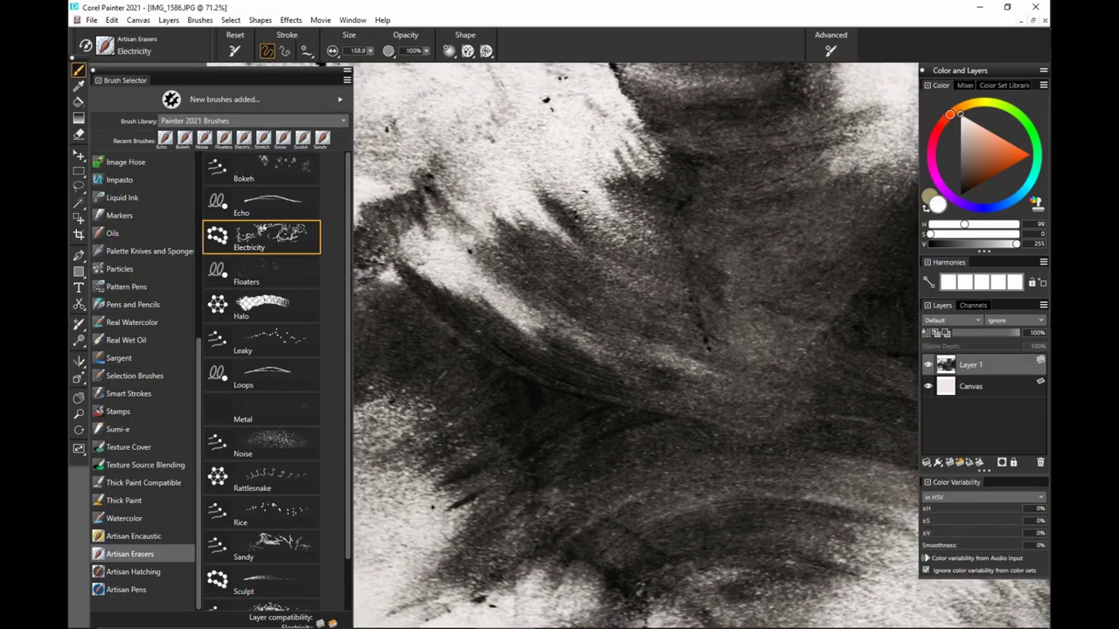
mouse_move(428, 512)
left_mouse_down()
mouse_move(655, 376)
mouse_move(898, 325)
left_mouse_up()
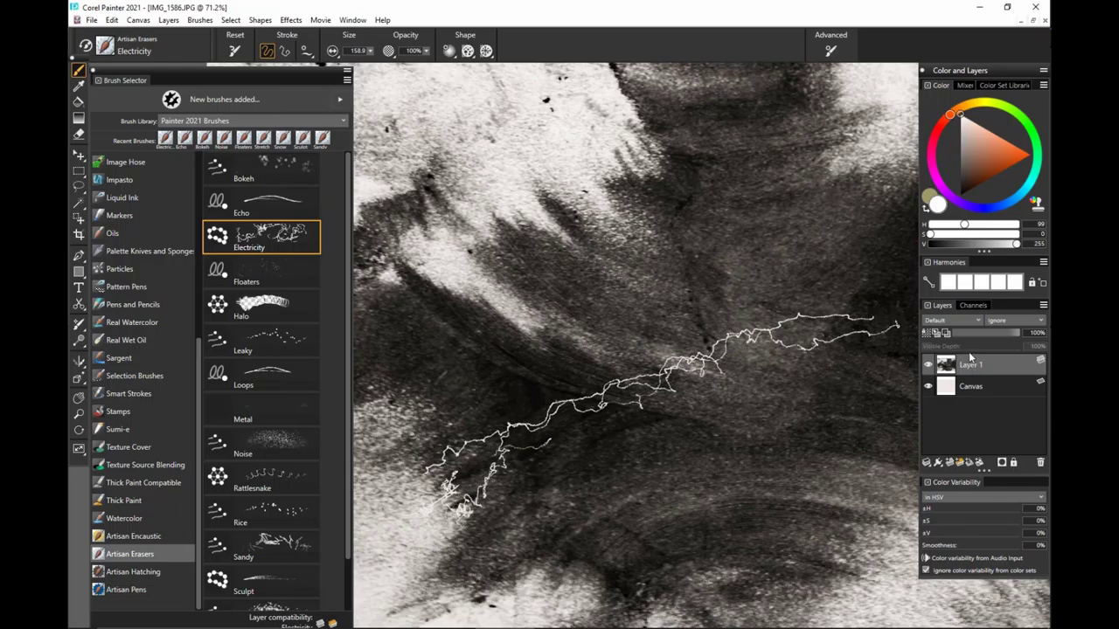
key("ctrl+z")
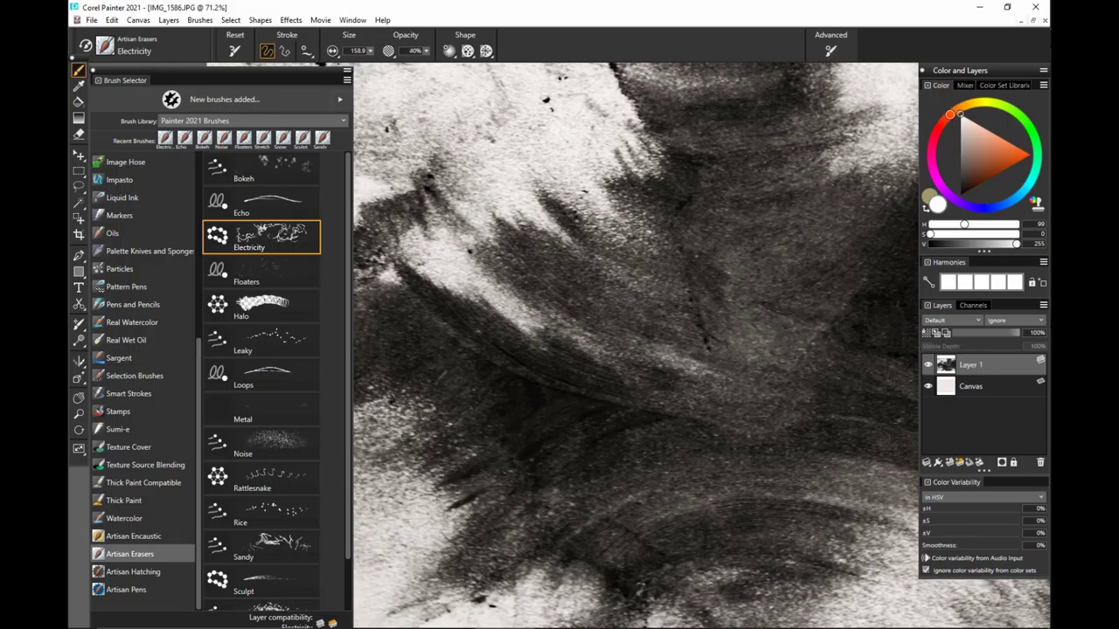
mouse_move(410, 506)
left_mouse_down()
mouse_move(402, 459)
mouse_move(640, 371)
mouse_move(898, 343)
left_mouse_up()
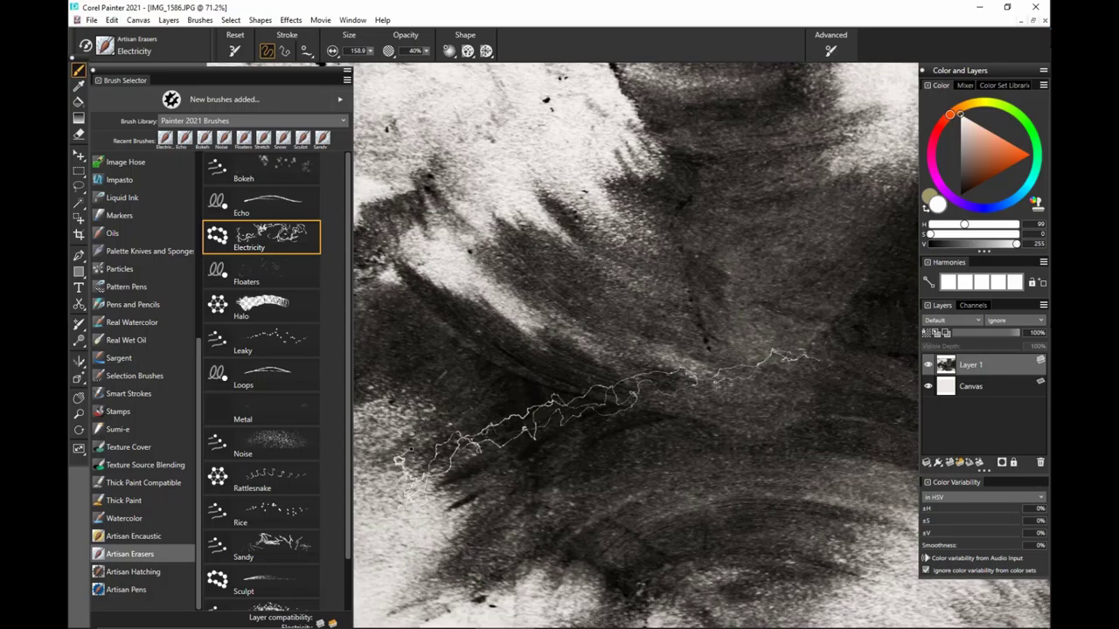
Step: Undo the lightning stroke and erase faint scratch-like marks in the dark area with the Floaters eraser
left_click(289, 275)
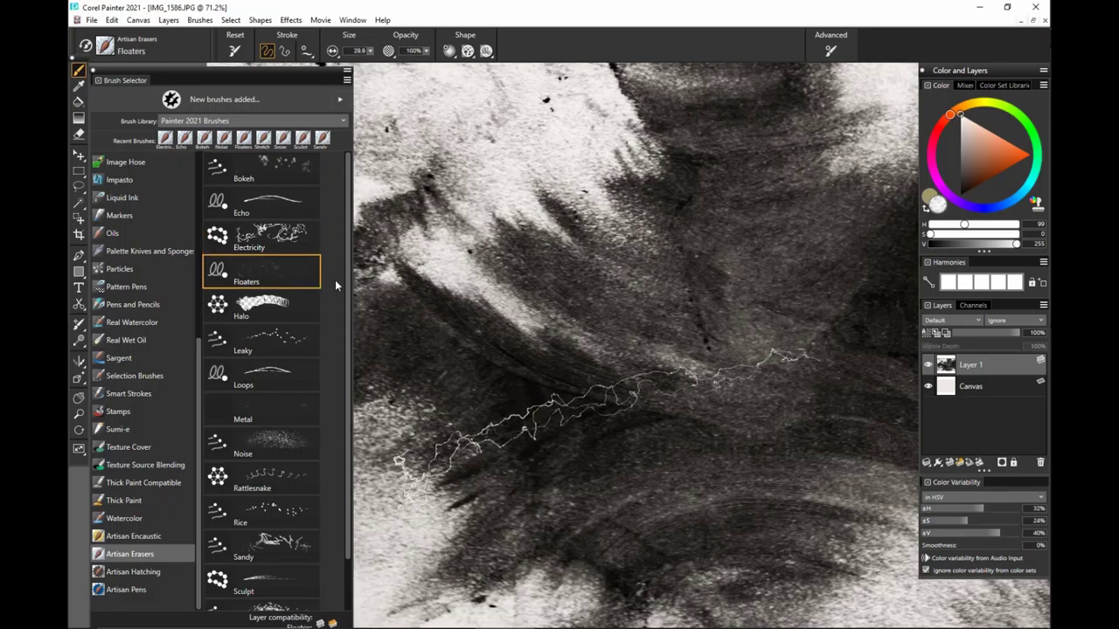
key("ctrl+z")
mouse_move(880, 480)
left_mouse_down()
mouse_move(682, 494)
mouse_move(759, 491)
mouse_move(791, 470)
left_mouse_up()
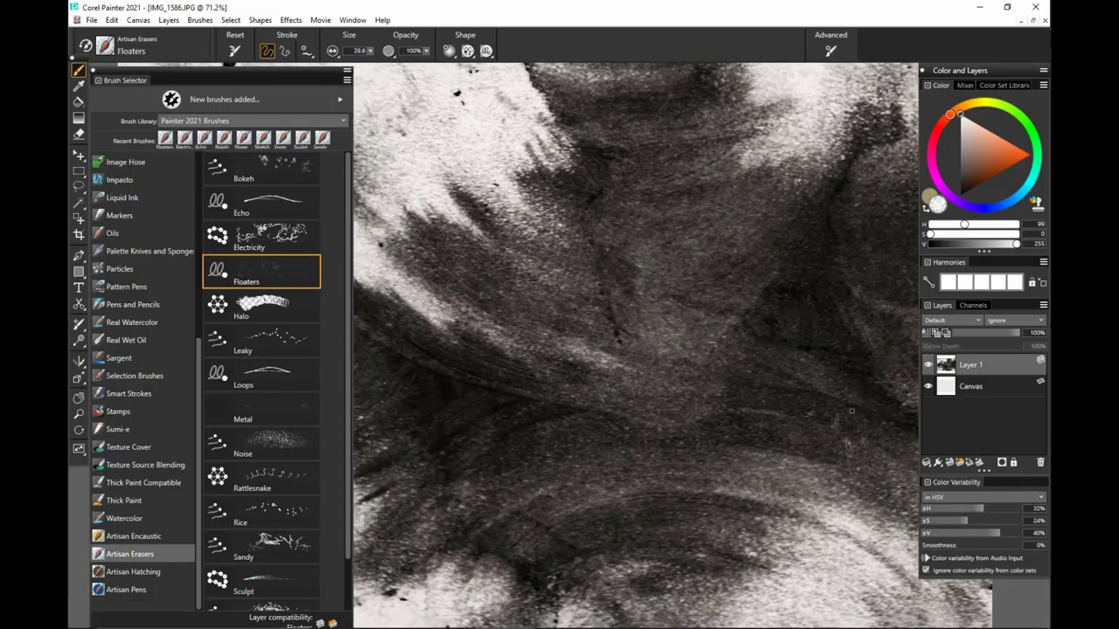
left_click_drag(853, 430, 933, 407)
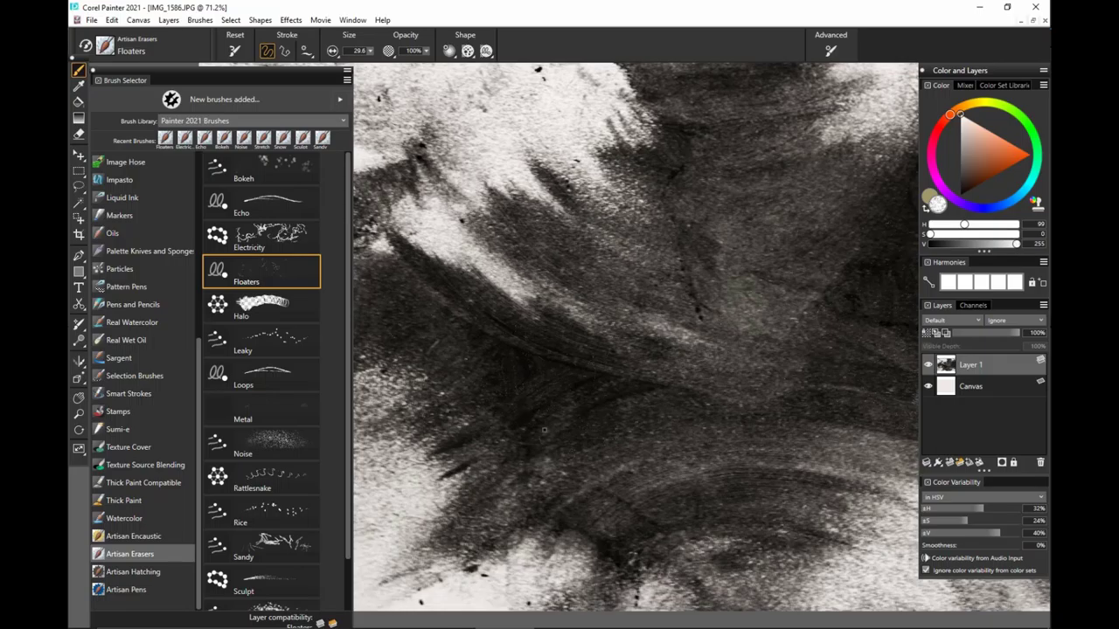
left_click_drag(535, 403, 545, 411)
left_click_drag(595, 372, 633, 378)
Step: Sample the off-white colour from the light area of the image, and toggle Layer 1's visibility off and on
left_click(931, 368)
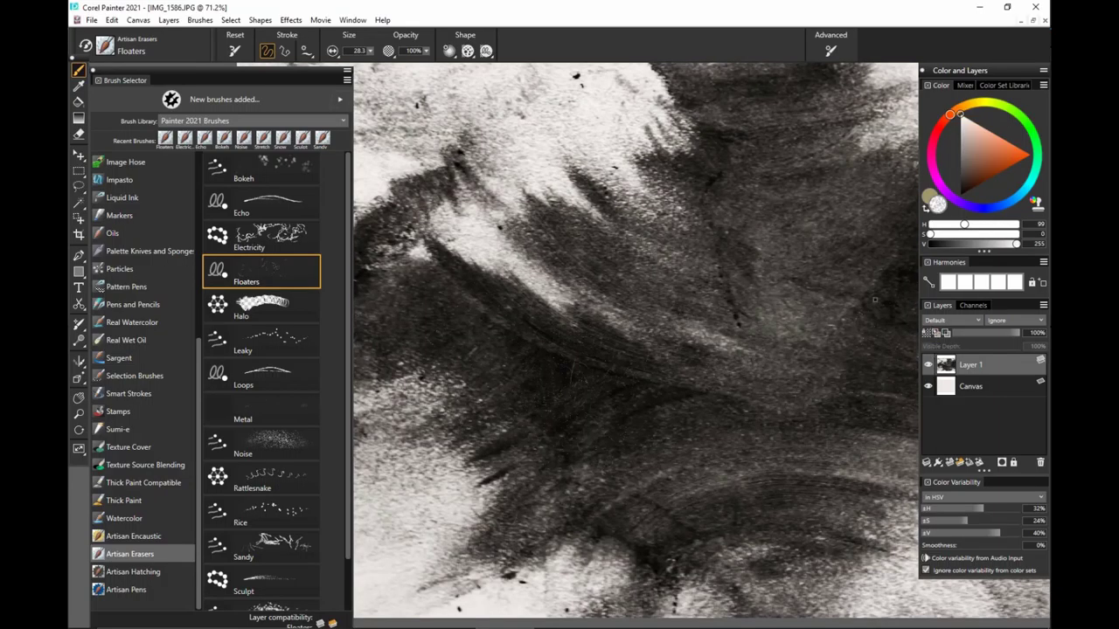
left_click(549, 150, "alt")
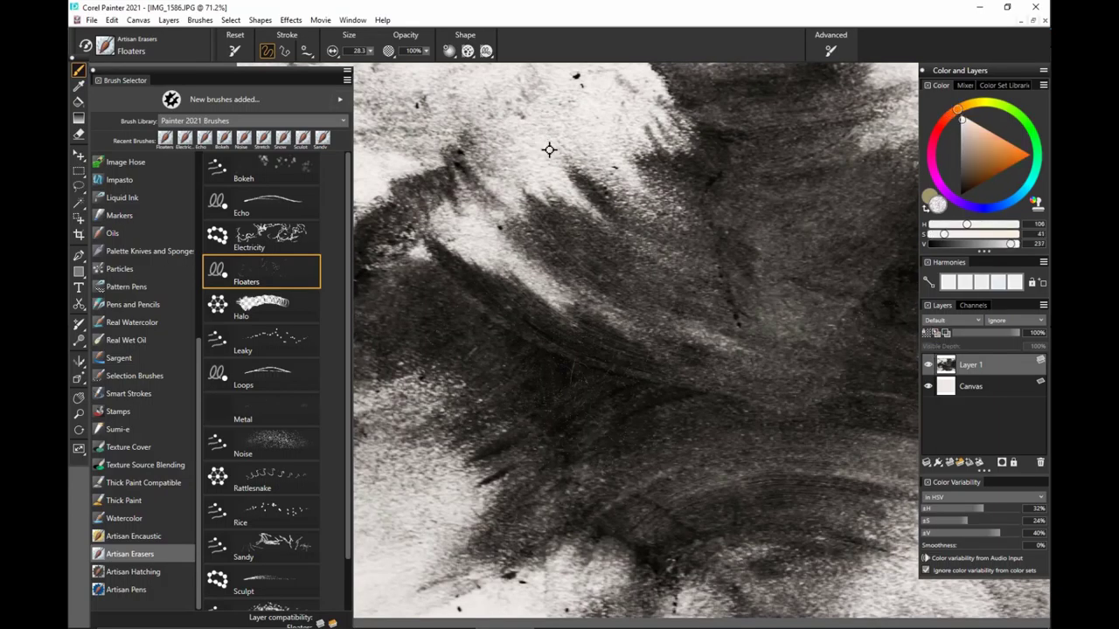
left_click(928, 365)
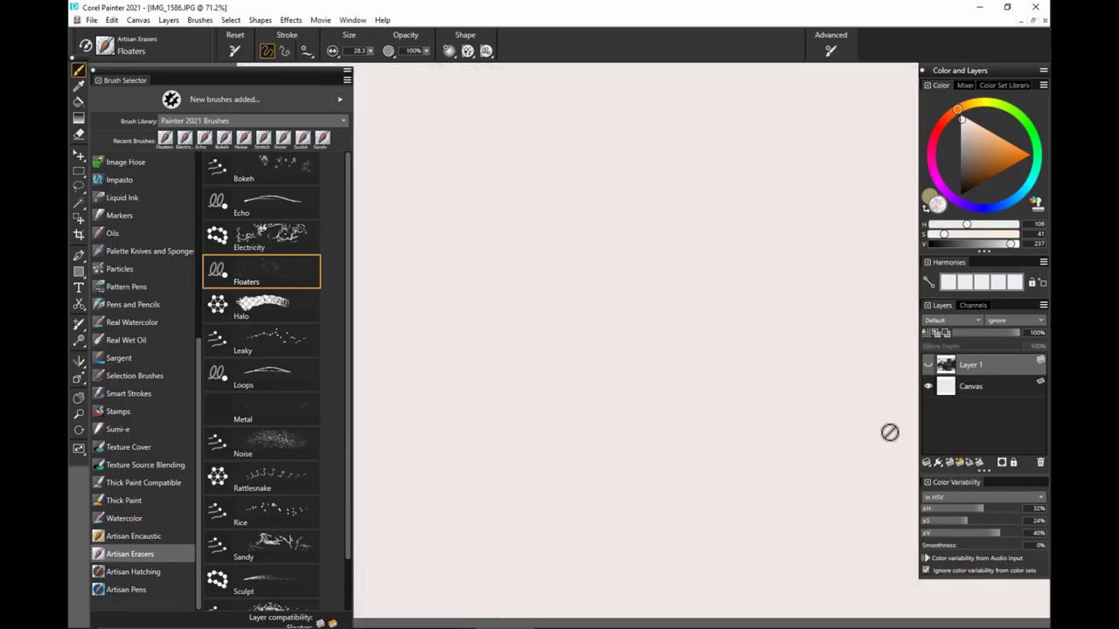
left_click(928, 366)
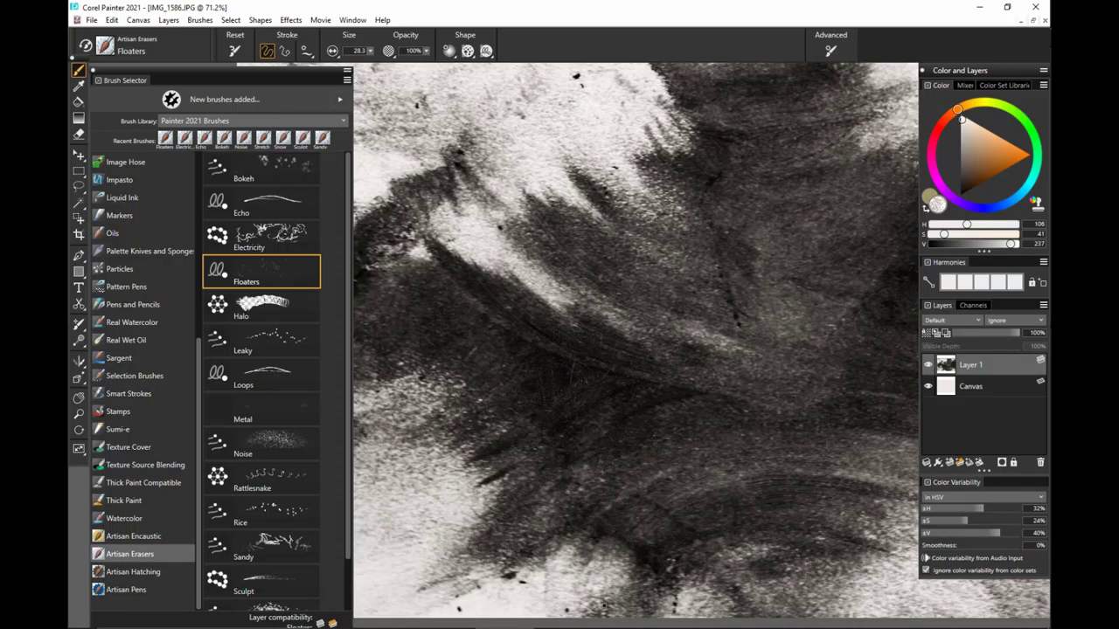
Step: Choose the Halo eraser, try ring-shaped strokes at full opacity over the dark area, and undo them
left_click(263, 306)
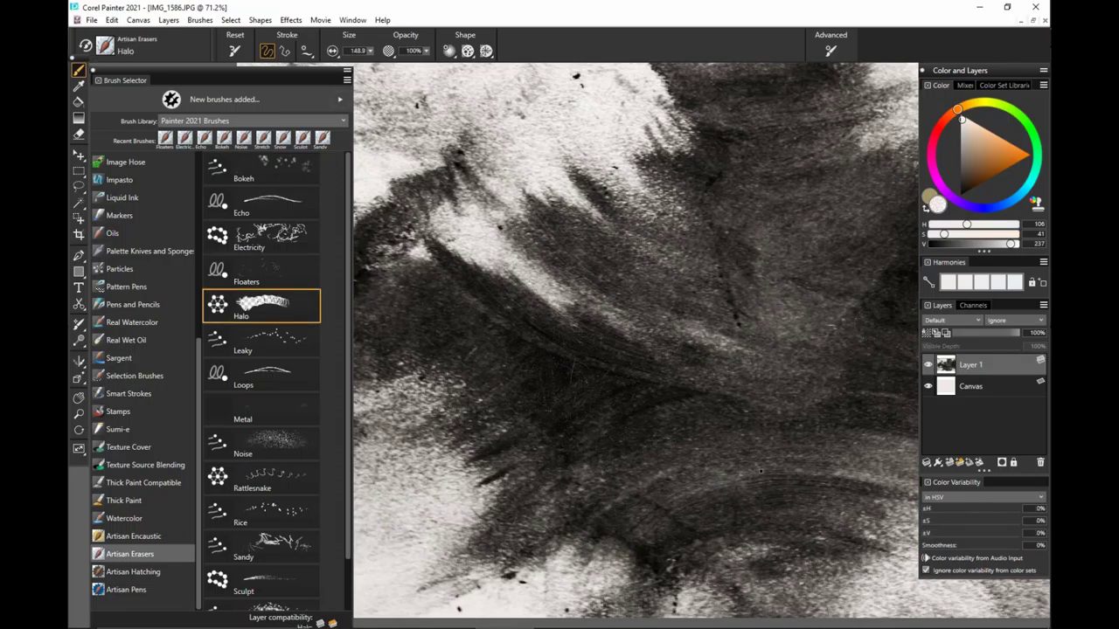
mouse_move(792, 480)
left_mouse_down()
mouse_move(755, 480)
mouse_move(715, 503)
left_mouse_up()
left_click_drag(770, 350, 793, 308)
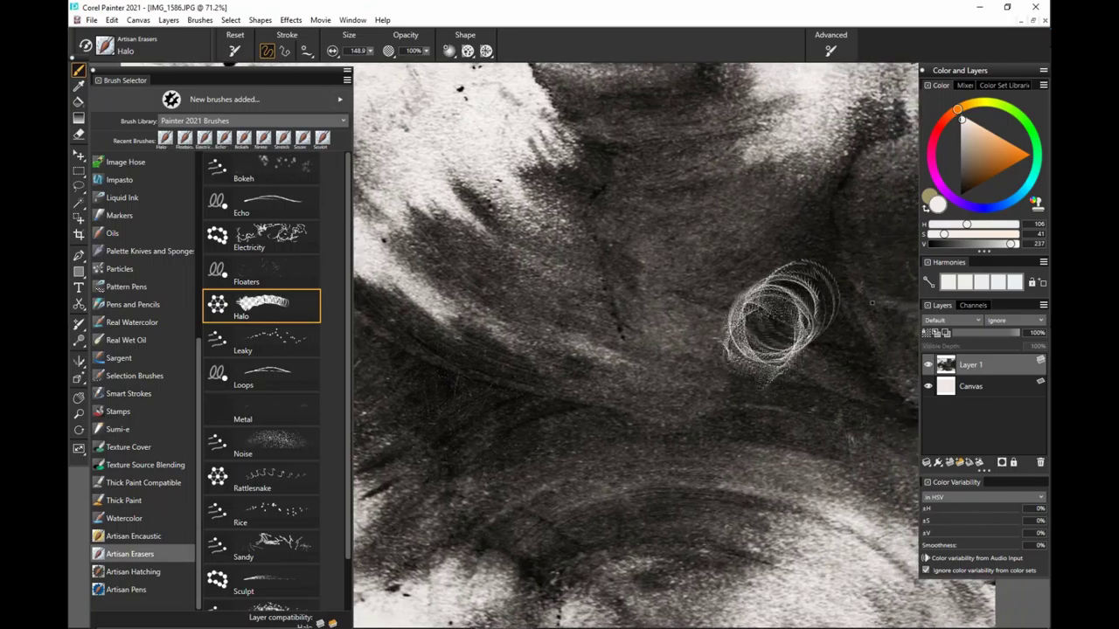
key("ctrl+z")
mouse_move(773, 394)
left_mouse_down()
mouse_move(784, 343)
mouse_move(804, 442)
left_mouse_up()
key("ctrl+z")
left_click_drag(793, 376, 781, 357)
key("ctrl+z")
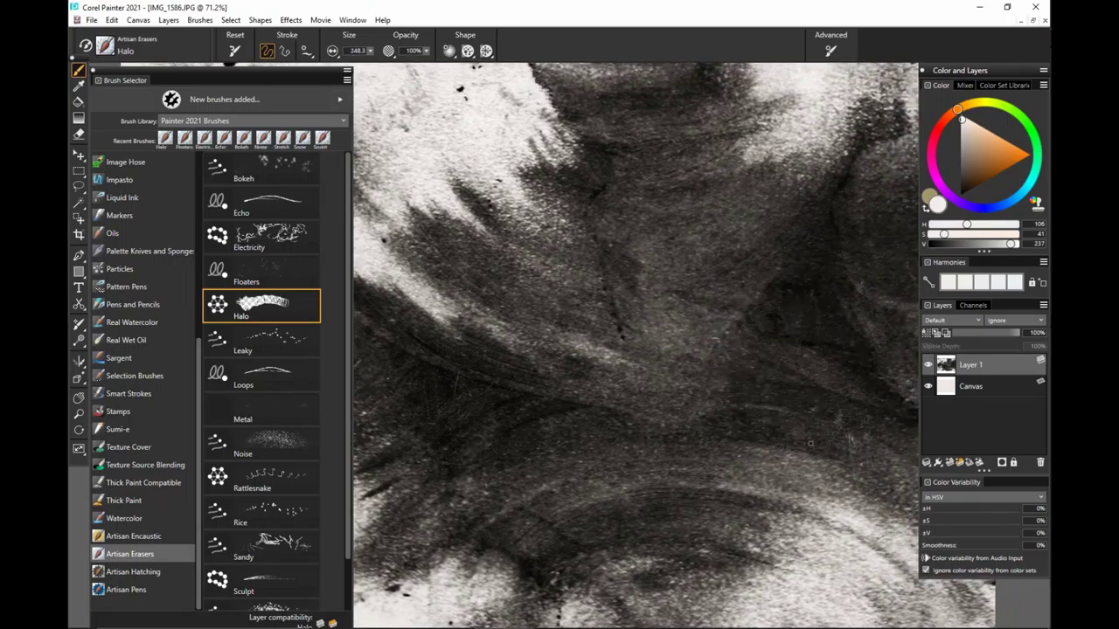
Step: Set the Halo eraser's opacity to 20%, try several ring strokes on the dark area, and undo them
key("2")
left_click_drag(804, 413, 799, 404)
key("ctrl+z")
mouse_move(806, 345)
left_mouse_down()
mouse_move(812, 334)
mouse_move(847, 379)
mouse_move(848, 351)
left_mouse_up()
left_click_drag(823, 461, 720, 519)
key("ctrl+z")
key("ctrl+z")
Step: Lower the Halo eraser's opacity to 10%, try faint overlapping rings on the dark area, and undo them
key("1")
mouse_move(753, 397)
left_mouse_down()
mouse_move(876, 248)
mouse_move(760, 405)
mouse_move(882, 253)
mouse_move(684, 360)
mouse_move(749, 301)
mouse_move(883, 274)
mouse_move(762, 410)
mouse_move(725, 412)
mouse_move(733, 415)
mouse_move(723, 391)
mouse_move(783, 362)
mouse_move(779, 391)
mouse_move(806, 435)
left_mouse_up()
key("ctrl+z")
key("ctrl+z")
key("ctrl+z")
left_click_drag(766, 476, 824, 462)
key("ctrl+z")
key("ctrl+z")
key("ctrl+z")
key("ctrl+z")
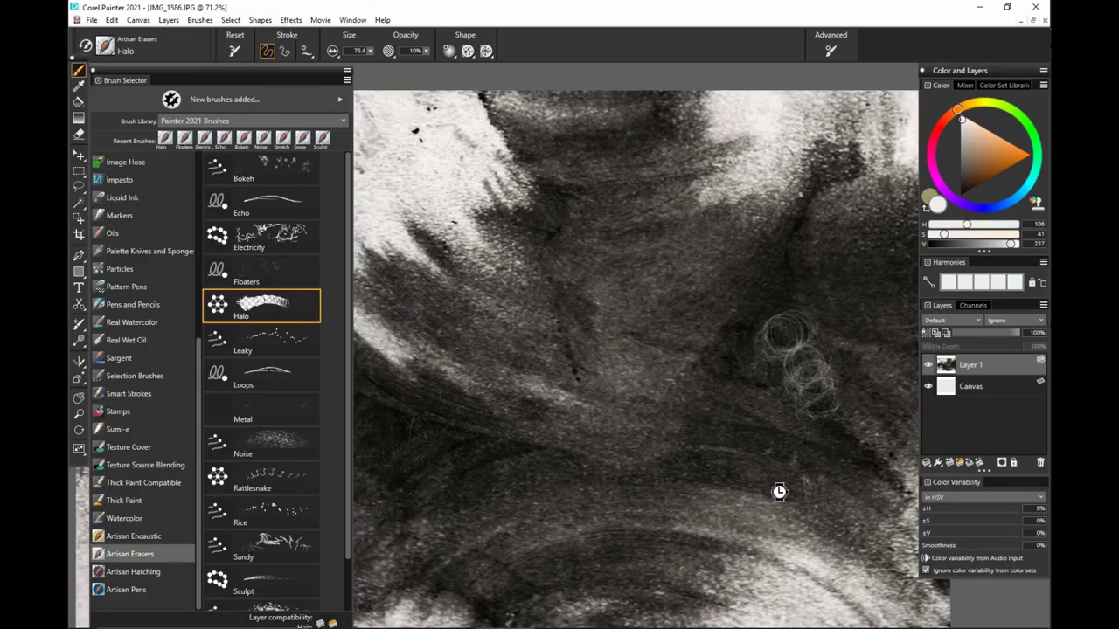
Step: Choose the Leaky eraser and try it at full opacity on the dark charcoal area
left_click(292, 347)
left_click_drag(626, 472, 703, 445)
left_click_drag(539, 430, 566, 433)
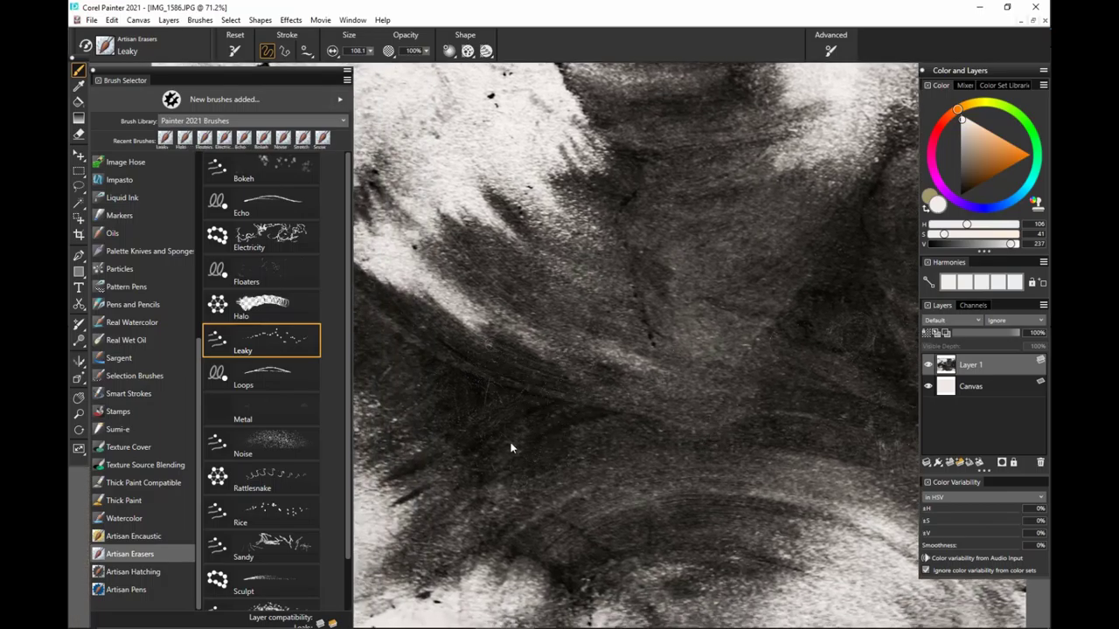
left_click_drag(487, 393, 512, 387)
Step: Reduce the Leaky eraser's opacity to 10%, try several strokes over the lower dark area, and undo all Leaky strokes
key("2")
key("1")
mouse_move(566, 427)
left_mouse_down()
mouse_move(627, 411)
mouse_move(642, 448)
left_mouse_up()
left_click_drag(624, 513, 659, 530)
mouse_move(829, 479)
left_mouse_down()
mouse_move(836, 509)
mouse_move(789, 551)
left_mouse_up()
key("ctrl+z")
key("ctrl+z")
key("ctrl+z")
key("ctrl+z")
key("ctrl+z")
Step: Choose the Loops eraser, try it on the dark area, and undo the marks
left_click(278, 375)
mouse_move(769, 509)
left_mouse_down()
mouse_move(705, 509)
mouse_move(768, 472)
left_mouse_up()
mouse_move(787, 316)
left_mouse_down()
mouse_move(812, 329)
mouse_move(581, 534)
mouse_move(655, 458)
mouse_move(809, 400)
left_mouse_up()
key("ctrl+z")
key("ctrl+z")
Step: Try four upward looping strokes with the Loops eraser at full opacity across the lower dark area and undo them
left_click_drag(684, 558, 636, 459)
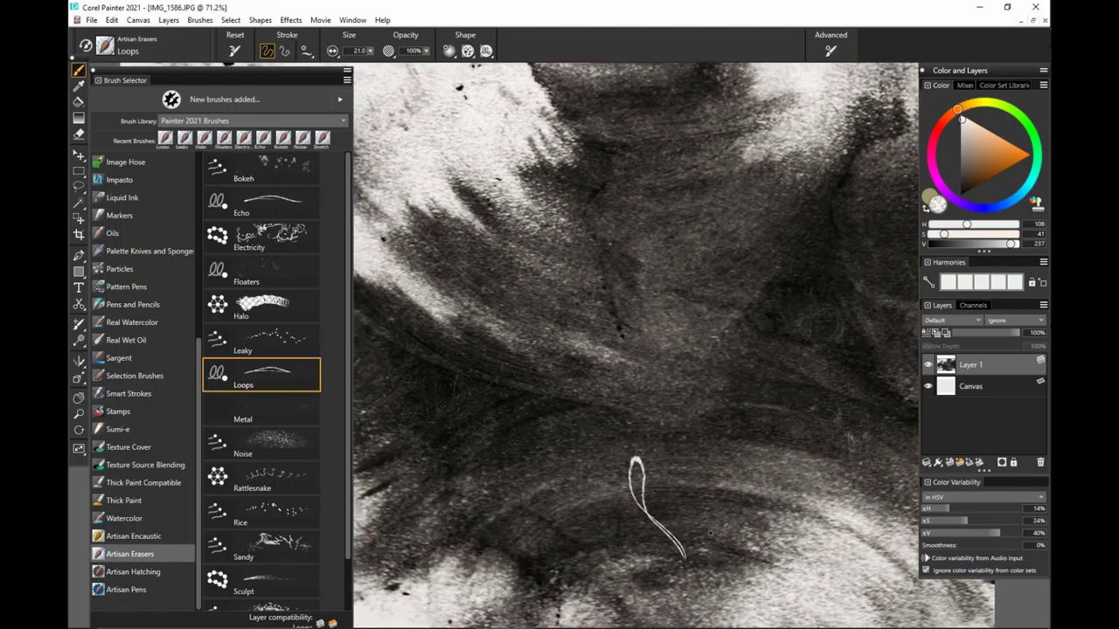
left_click_drag(725, 531, 731, 449)
mouse_move(715, 442)
left_mouse_down()
mouse_move(701, 380)
mouse_move(708, 346)
left_mouse_up()
left_click_drag(835, 493, 845, 433)
key("ctrl+z")
key("ctrl+z")
key("ctrl+z")
key("ctrl+z")
Step: Try curved Loops strokes near the lower light patch, at full and at 20% opacity, and undo them
left_click_drag(735, 585, 753, 459)
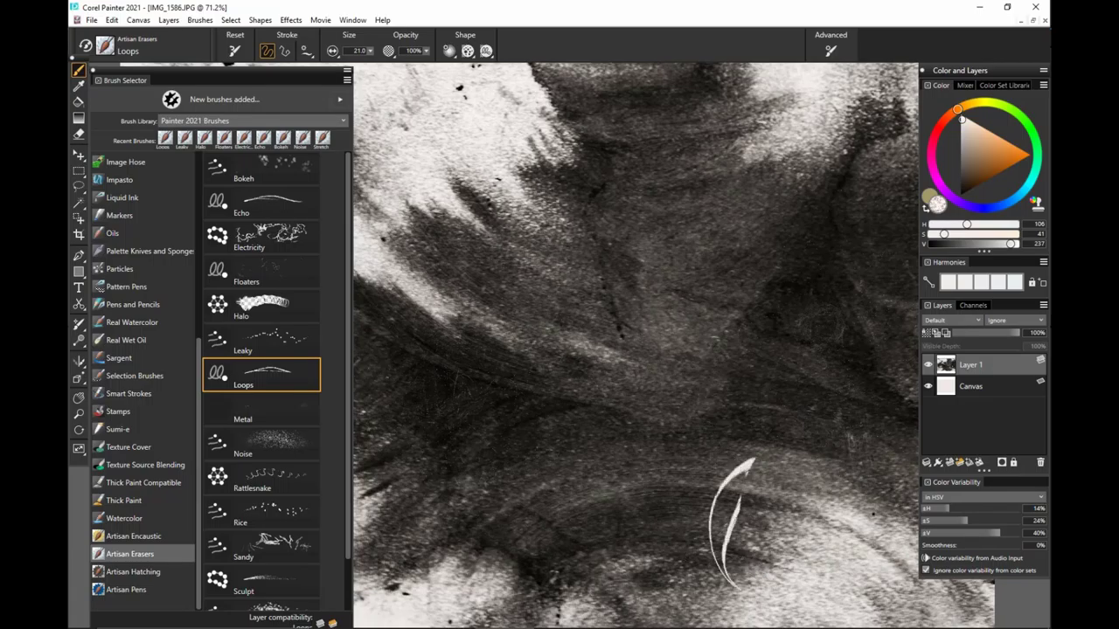
key("ctrl+z")
key("2")
left_click_drag(769, 617, 791, 472)
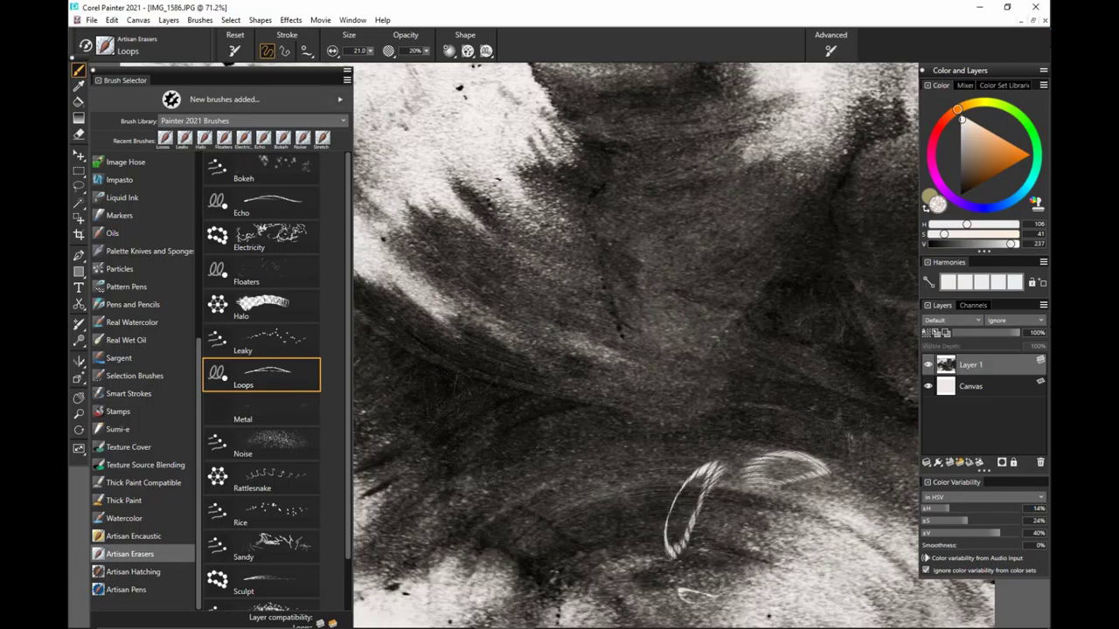
key("ctrl+z")
Step: Set the Loops eraser's opacity to 10% and erase thin curved strands along the lower edge of the dark area
mouse_move(737, 592)
left_mouse_down()
mouse_move(712, 484)
mouse_move(820, 552)
mouse_move(690, 624)
left_mouse_up()
key("1")
left_click_drag(548, 567, 671, 570)
left_click_drag(557, 525, 505, 588)
mouse_move(458, 549)
left_mouse_down()
mouse_move(605, 530)
mouse_move(598, 513)
left_mouse_up()
left_click_drag(821, 413, 780, 505)
left_click_drag(805, 543, 743, 541)
left_click_drag(849, 438, 780, 494)
mouse_move(690, 431)
left_mouse_down()
mouse_move(666, 444)
mouse_move(623, 522)
left_mouse_up()
left_click_drag(768, 445, 714, 470)
left_click_drag(852, 519, 809, 530)
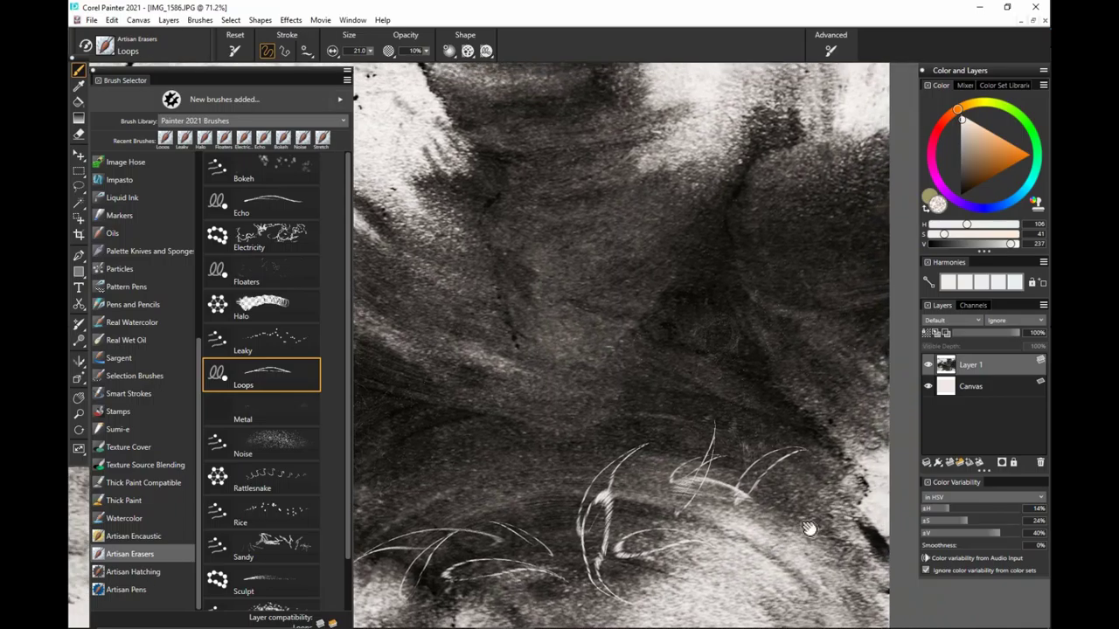
left_click_drag(835, 475, 772, 511)
left_click_drag(821, 433, 835, 443)
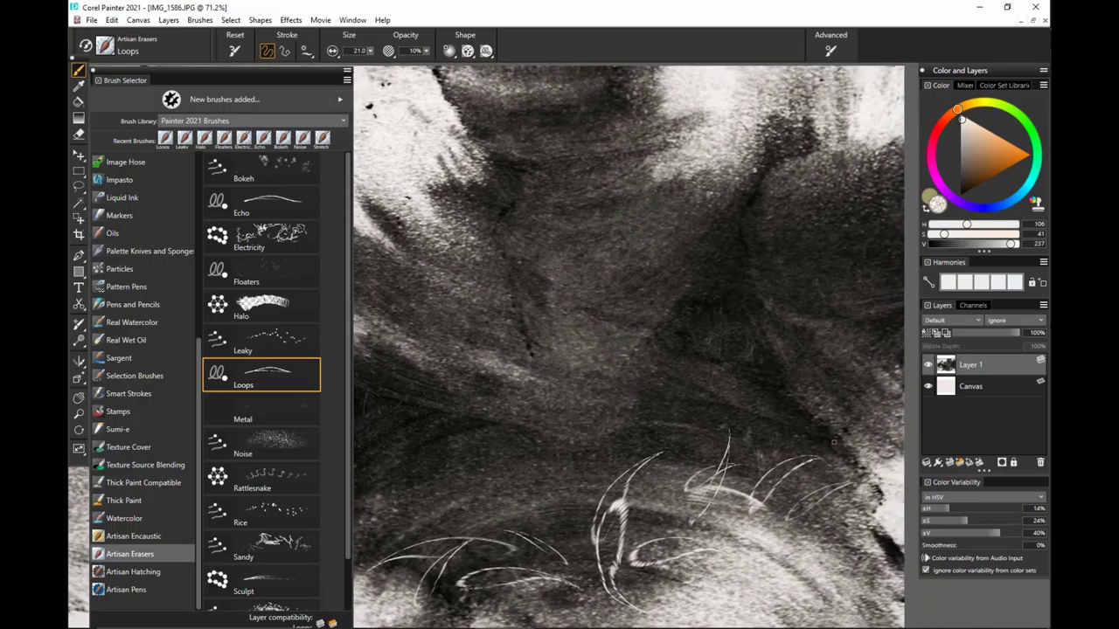
Step: Try long, thin Loops strokes at 10% opacity across the dark area above the earlier strands and undo the last ones
left_click_drag(846, 404, 626, 437)
left_click_drag(745, 434, 639, 498)
left_click_drag(587, 473, 506, 536)
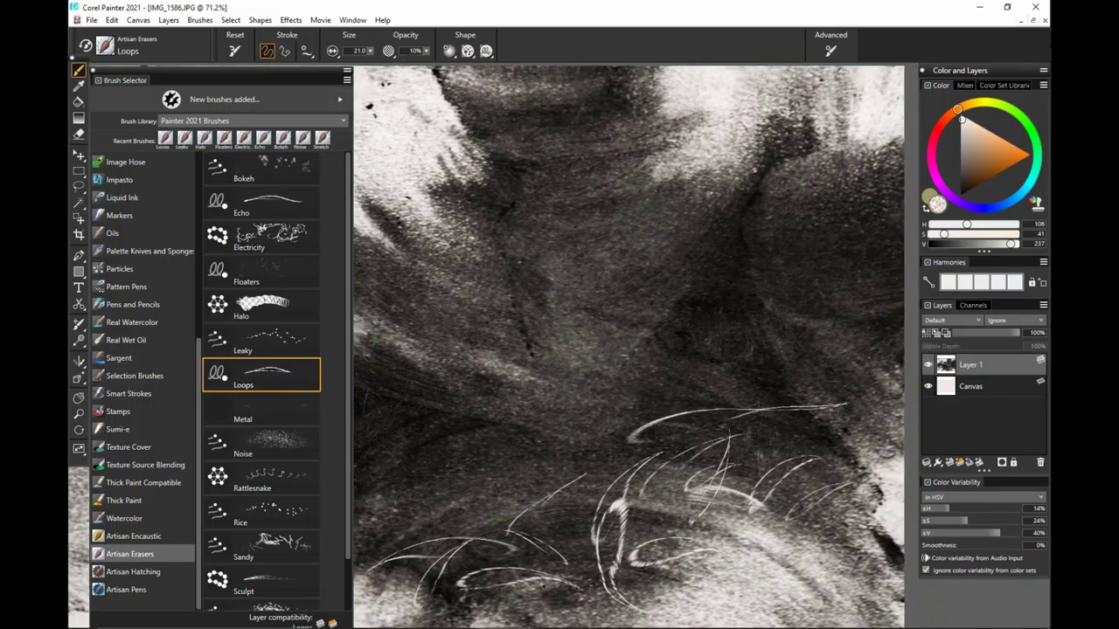
left_click_drag(591, 579, 652, 545)
mouse_move(483, 446)
left_mouse_down()
mouse_move(446, 491)
mouse_move(669, 476)
left_mouse_up()
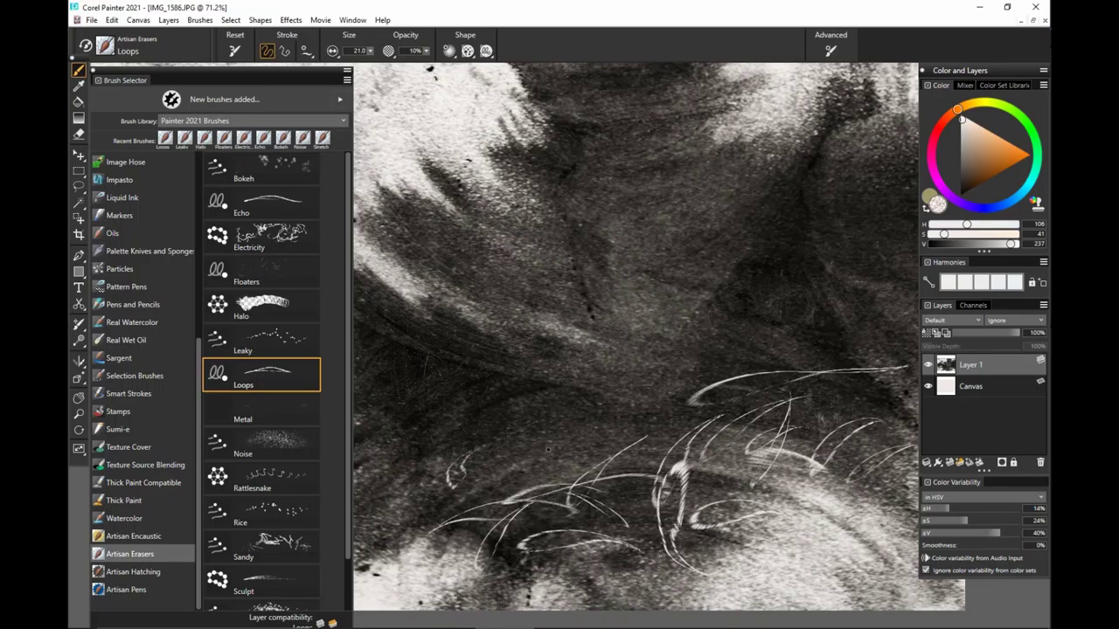
key("ctrl+z")
key("ctrl+z")
Step: Erase short curls and narrow loops with the Loops eraser at 10% opacity, beside and above the existing strands
mouse_move(562, 448)
left_mouse_down()
mouse_move(500, 482)
mouse_move(544, 443)
left_mouse_up()
left_click_drag(562, 540, 600, 547)
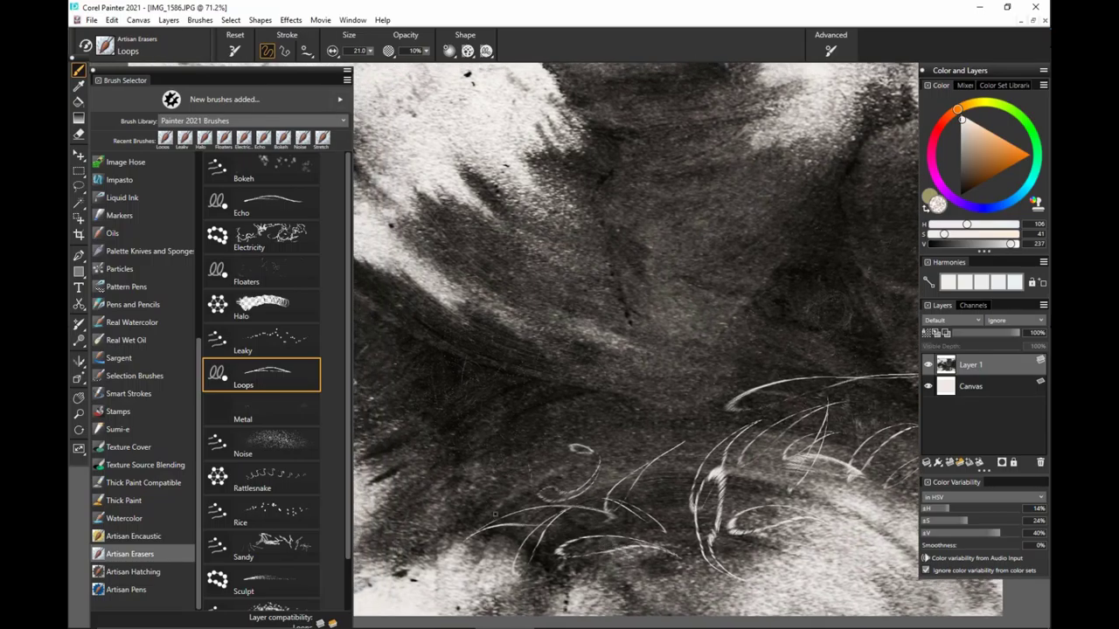
mouse_move(532, 468)
left_mouse_down()
mouse_move(418, 486)
mouse_move(433, 488)
left_mouse_up()
mouse_move(484, 461)
left_mouse_down()
mouse_move(390, 553)
mouse_move(393, 564)
left_mouse_up()
left_click_drag(772, 498, 769, 514)
mouse_move(677, 481)
left_mouse_down()
mouse_move(644, 477)
mouse_move(632, 390)
left_mouse_up()
left_click_drag(700, 380, 744, 386)
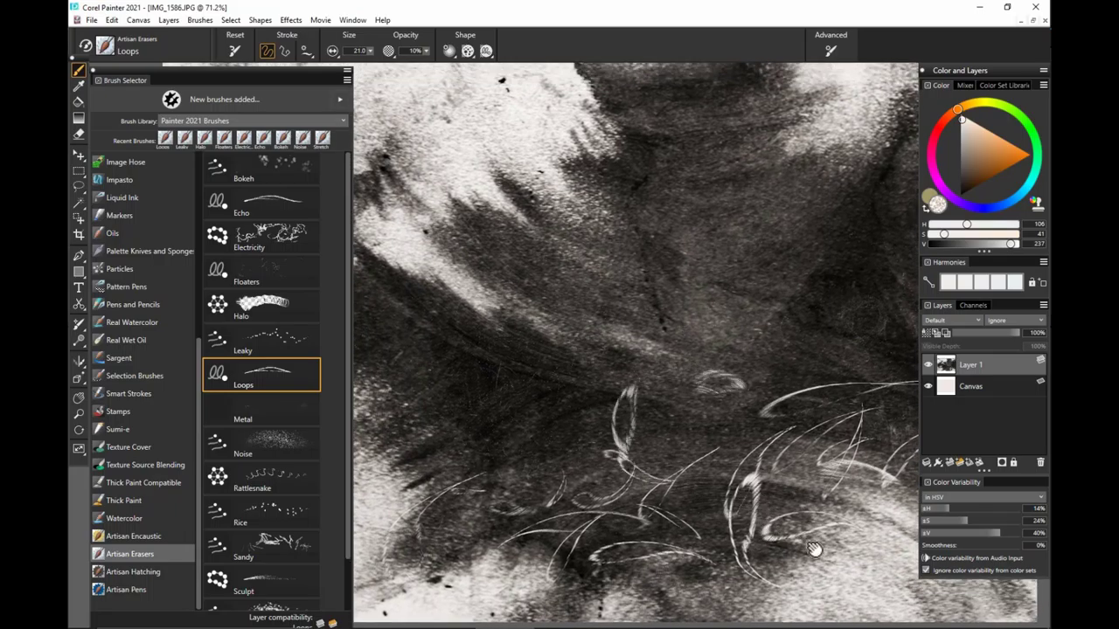
Step: Try one long hooked Loops stroke rising across the dark upper area and undo it
left_click_drag(813, 552, 769, 554)
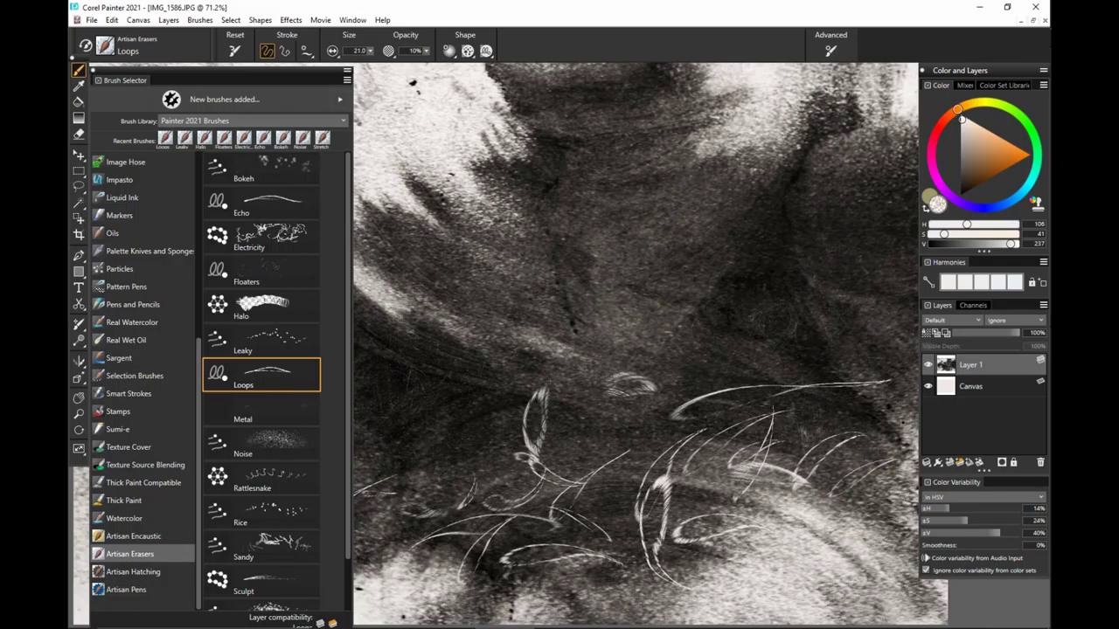
mouse_move(682, 358)
left_mouse_down()
mouse_move(724, 316)
mouse_move(796, 306)
left_mouse_up()
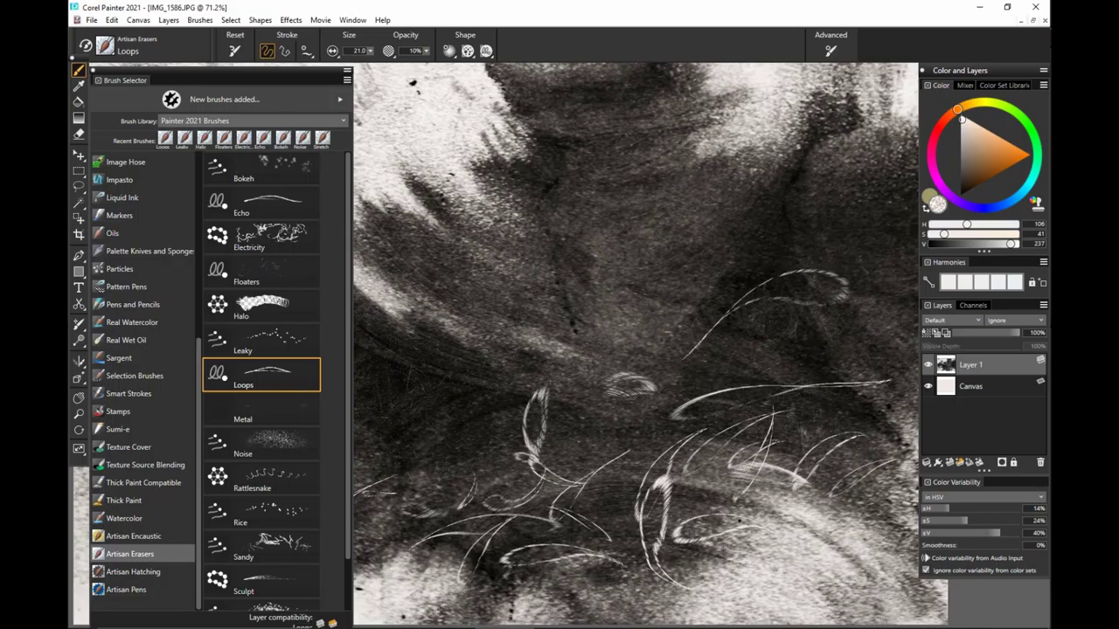
left_click_drag(730, 519, 800, 516)
key("ctrl+z")
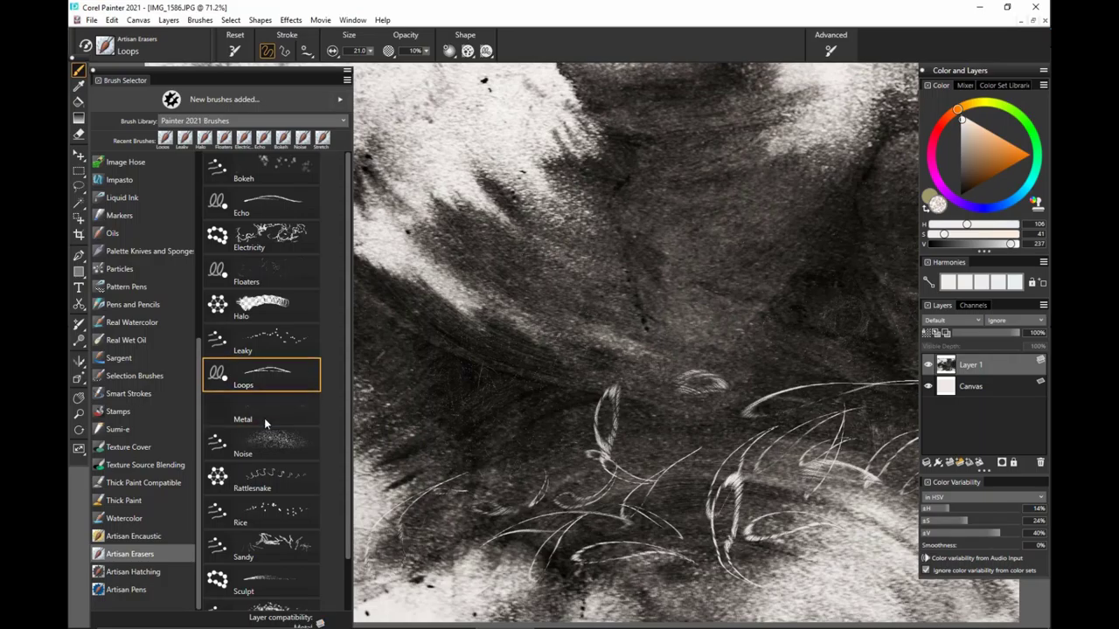
Step: Undo all the remaining Loops strands on the dark area
key("ctrl+z")
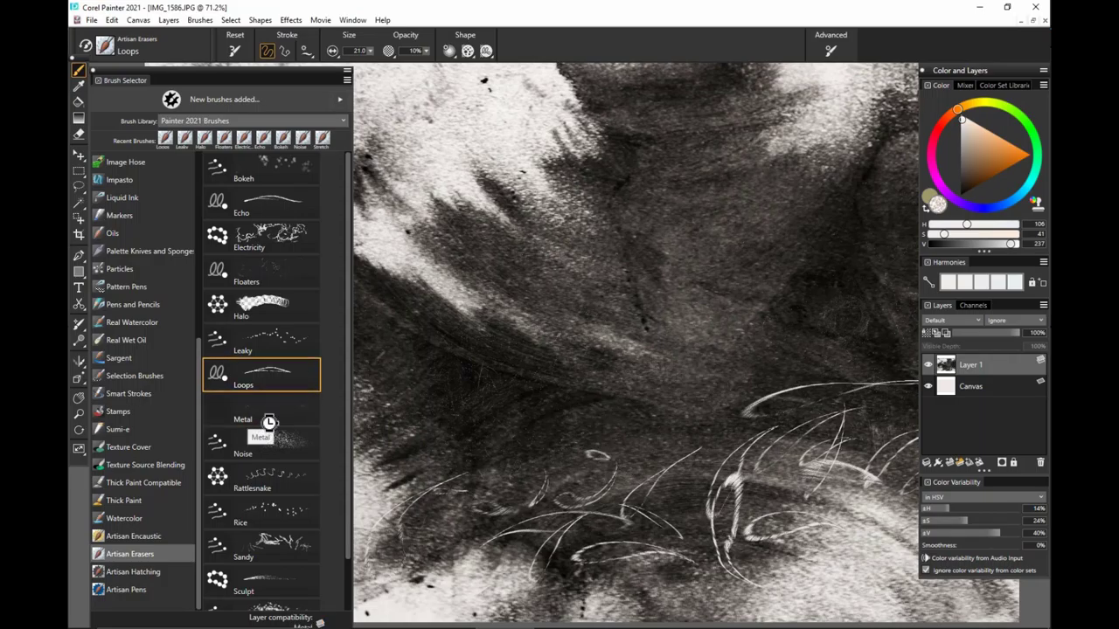
key("ctrl+z")
key("ctrl+z")
key("ctrl+z")
key("ctrl+z")
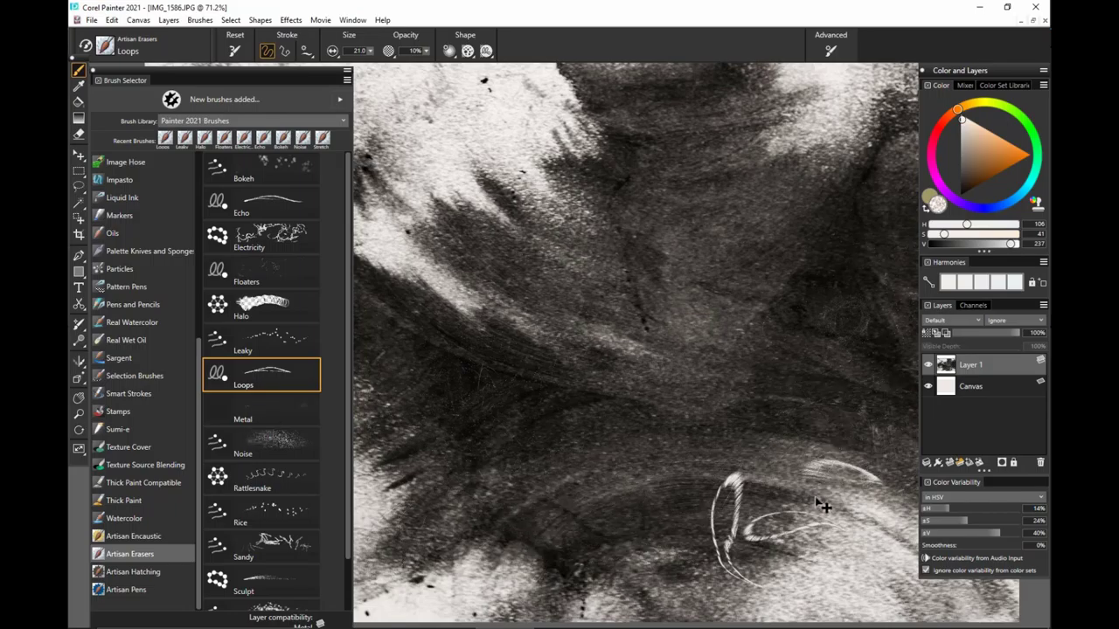
key("ctrl+z")
key("ctrl+z")
key("ctrl+z")
Step: Choose the Metal eraser and scratch fine, faint lines into the dark area at full opacity
mouse_move(804, 513)
left_mouse_down()
mouse_move(824, 525)
mouse_move(677, 506)
left_mouse_up()
left_click(262, 410)
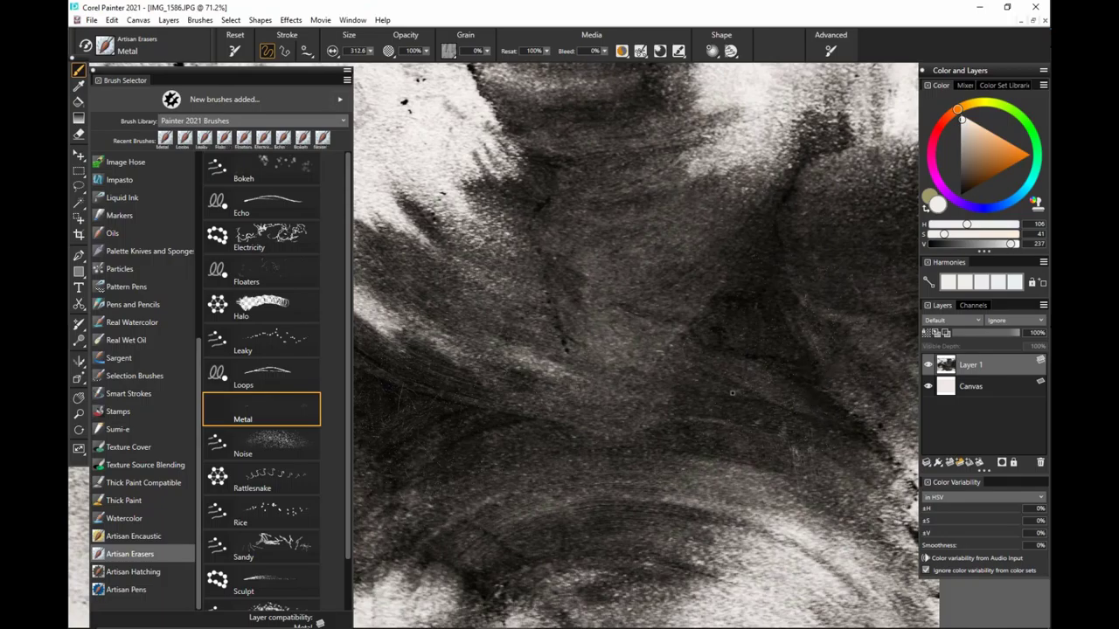
left_click_drag(778, 358, 812, 401)
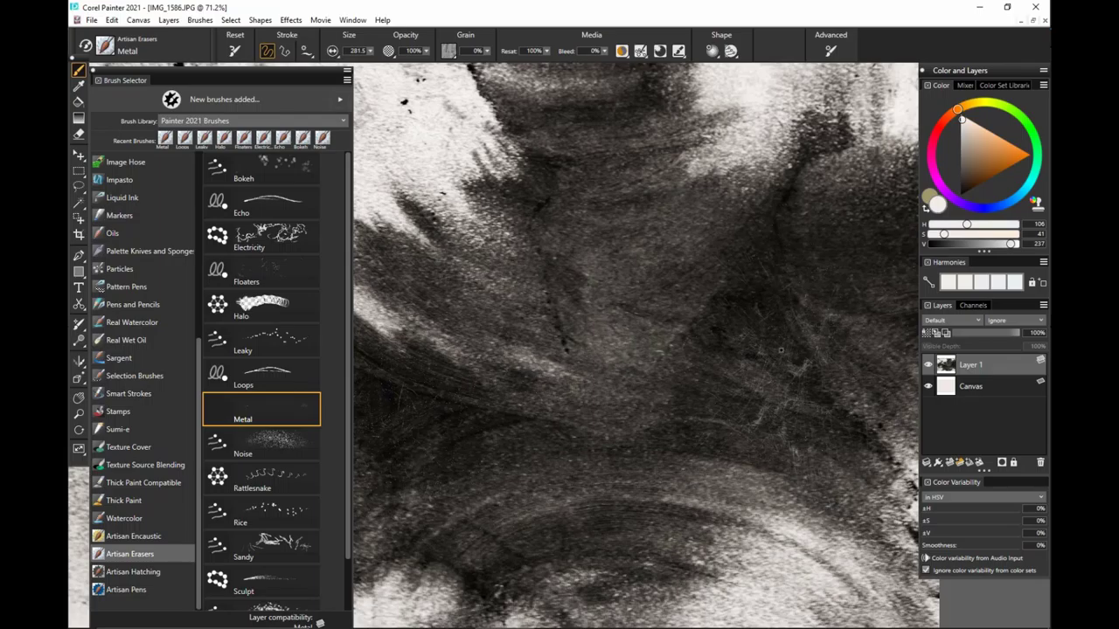
mouse_move(837, 564)
left_mouse_down()
mouse_move(827, 567)
mouse_move(846, 547)
mouse_move(827, 570)
mouse_move(841, 569)
left_mouse_up()
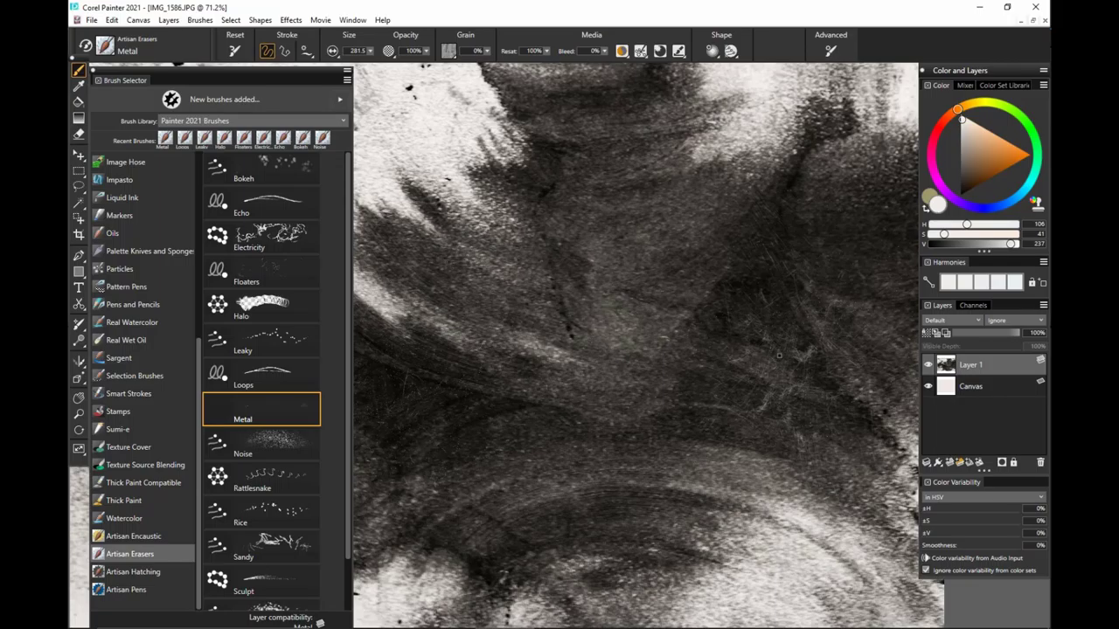
Step: Choose the Noise eraser, resize it to 273.6, and speckle the dark area below the light diagonal streak
left_click(280, 442)
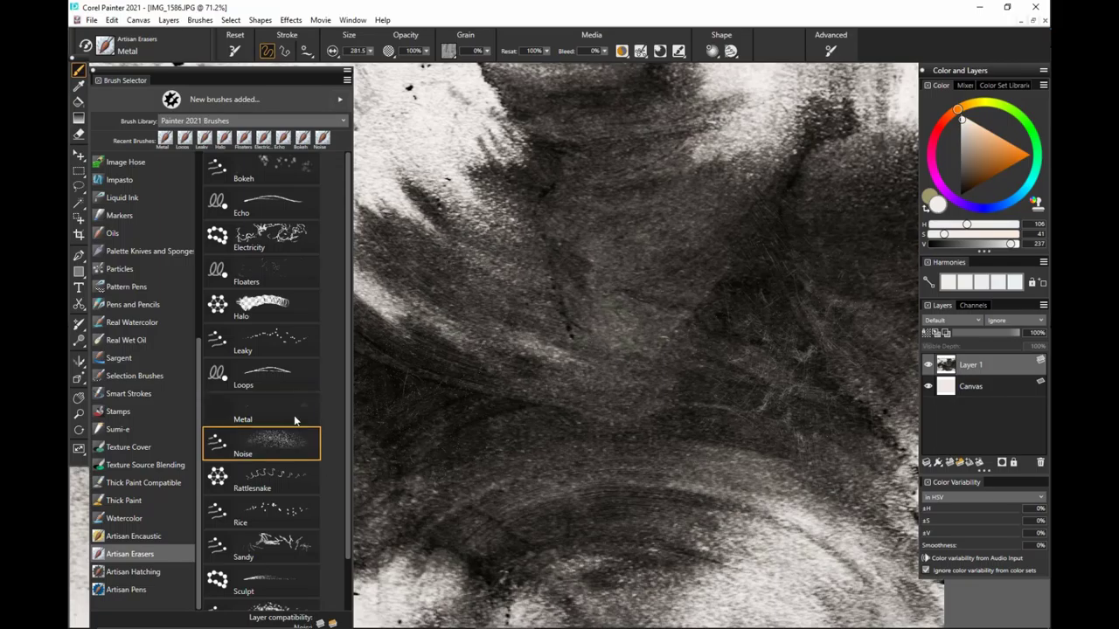
left_click_drag(625, 513, 699, 480)
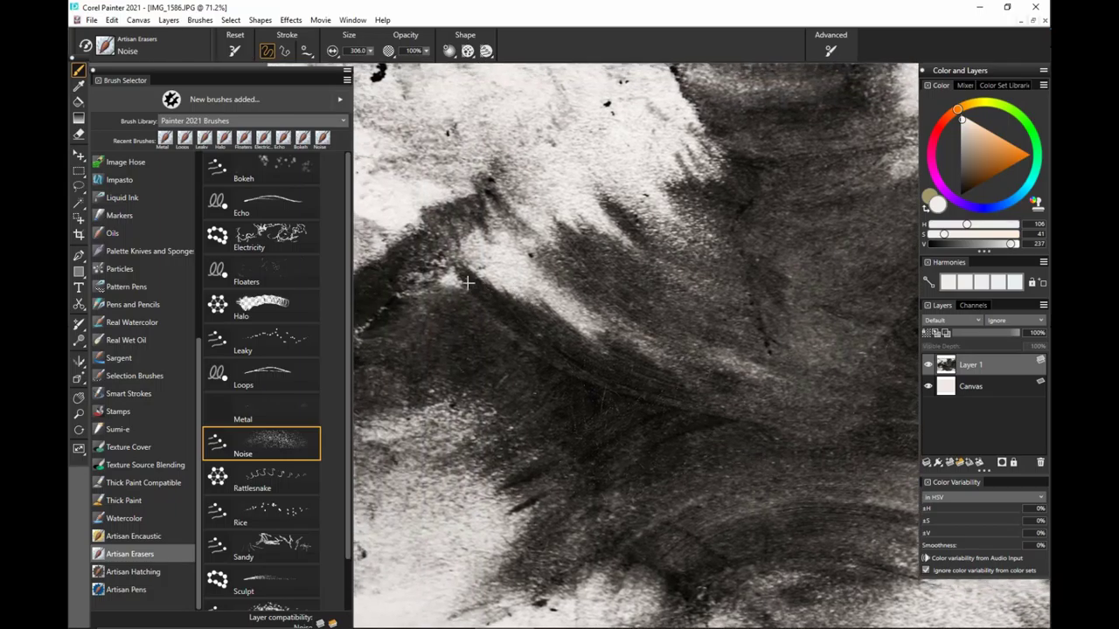
left_click_drag(466, 289, 559, 289, "ctrl+alt")
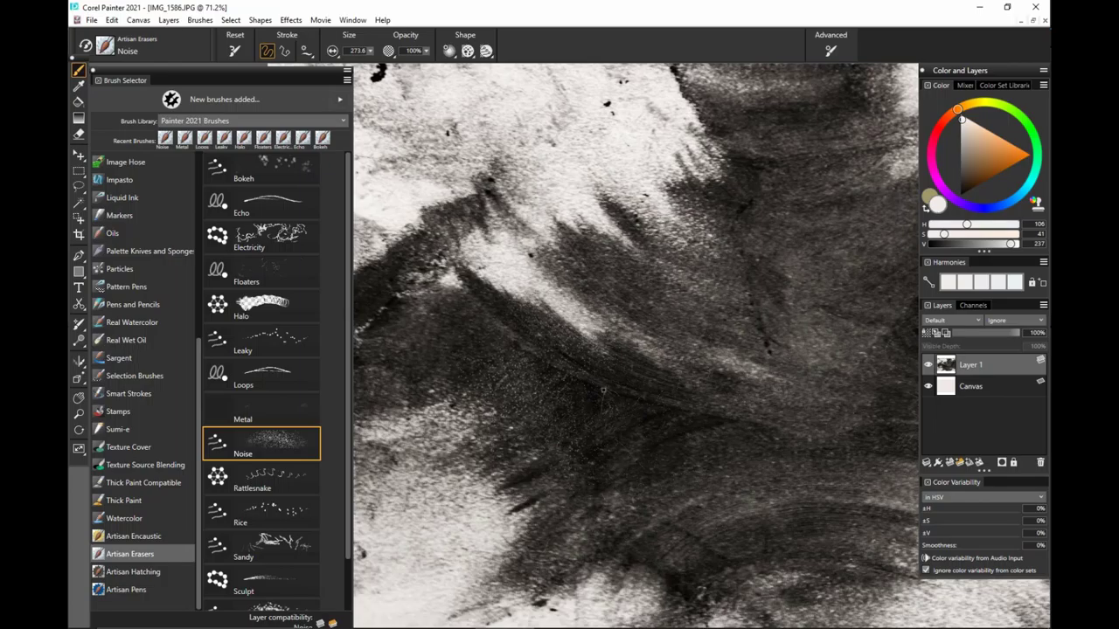
mouse_move(666, 623)
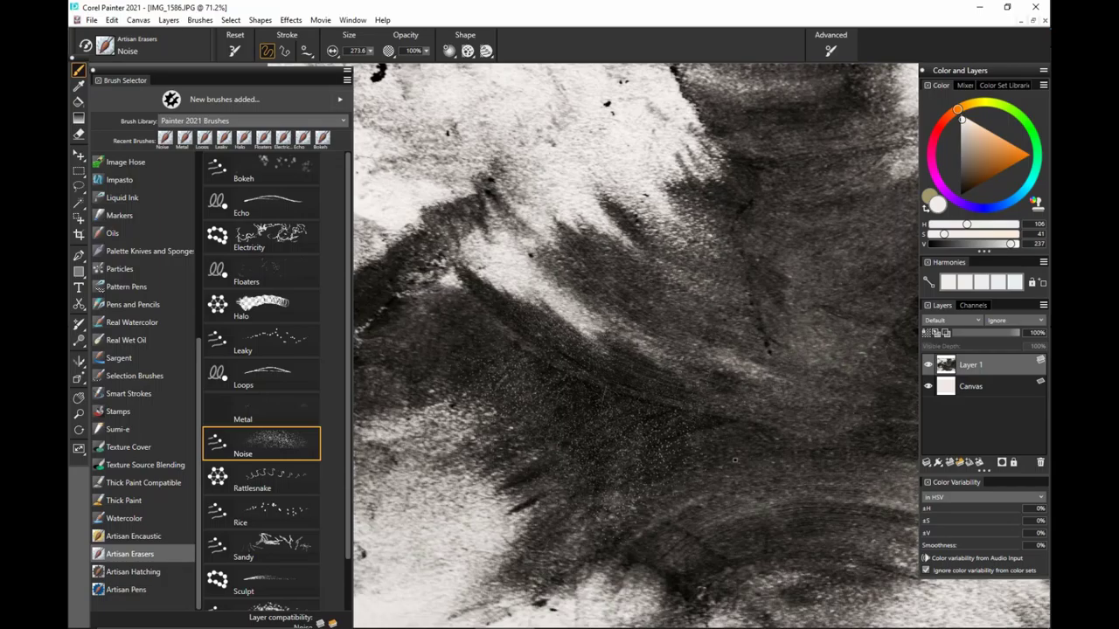
Step: Choose the Rattlesnake eraser, undo a first trial stroke, and erase a wavy dotted trail diagonally up across the dark area
left_click(280, 483)
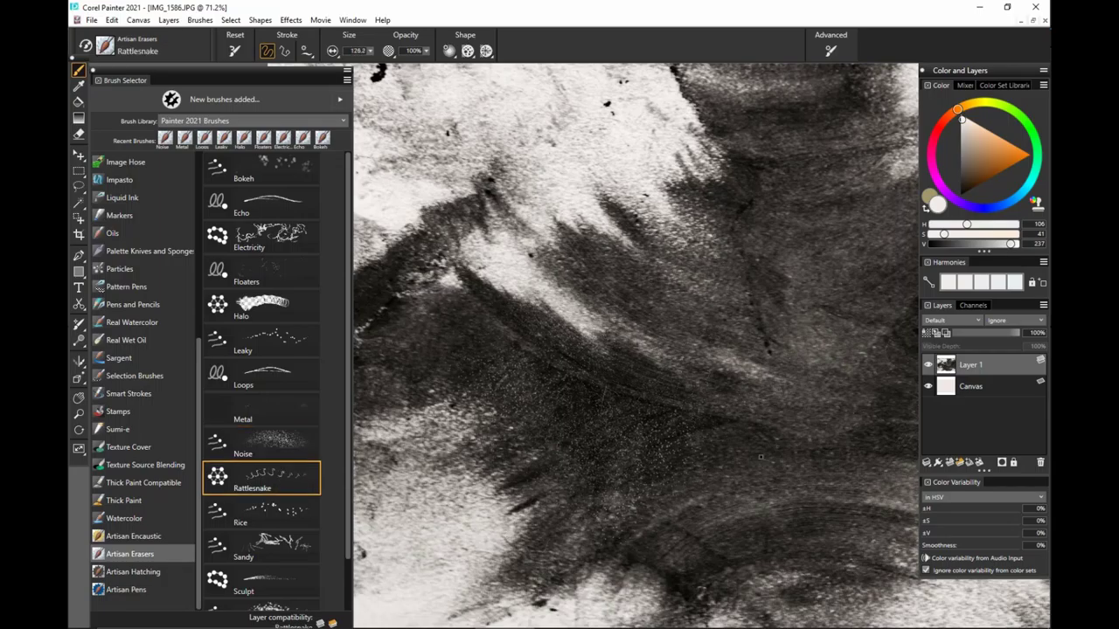
left_click_drag(778, 476, 755, 474)
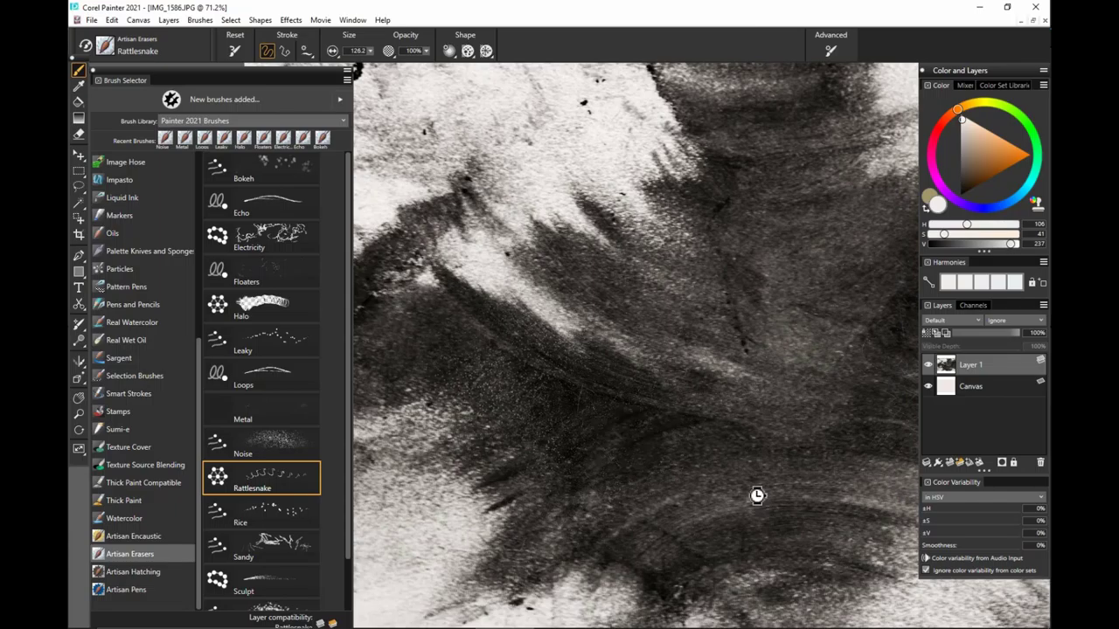
left_click_drag(759, 492, 728, 480)
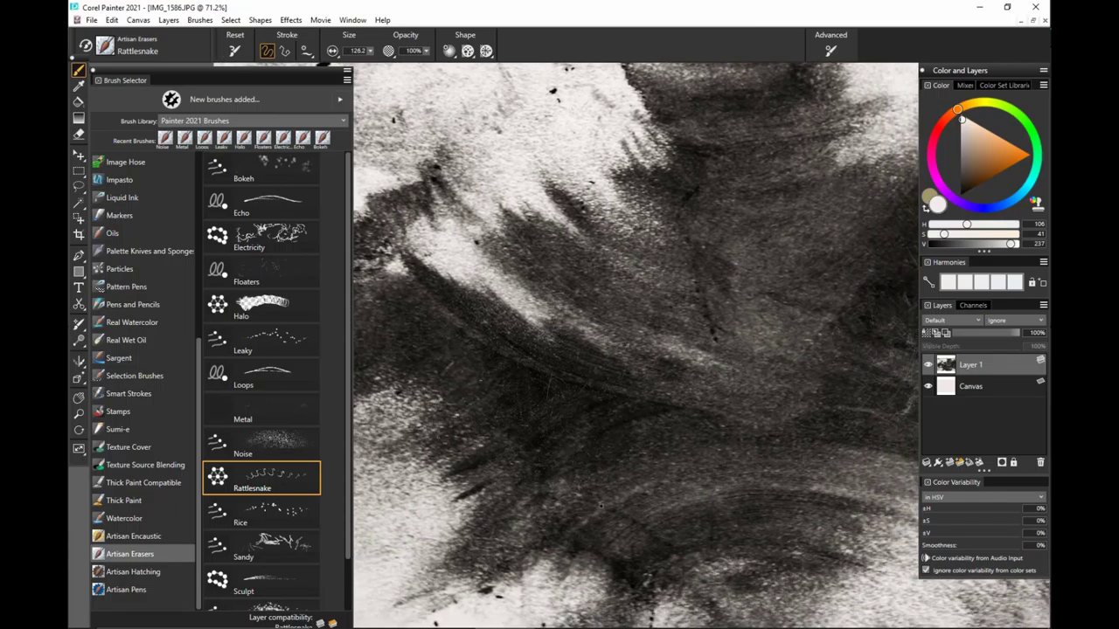
left_click_drag(552, 520, 800, 343)
key("ctrl+z")
left_click_drag(582, 549, 880, 376)
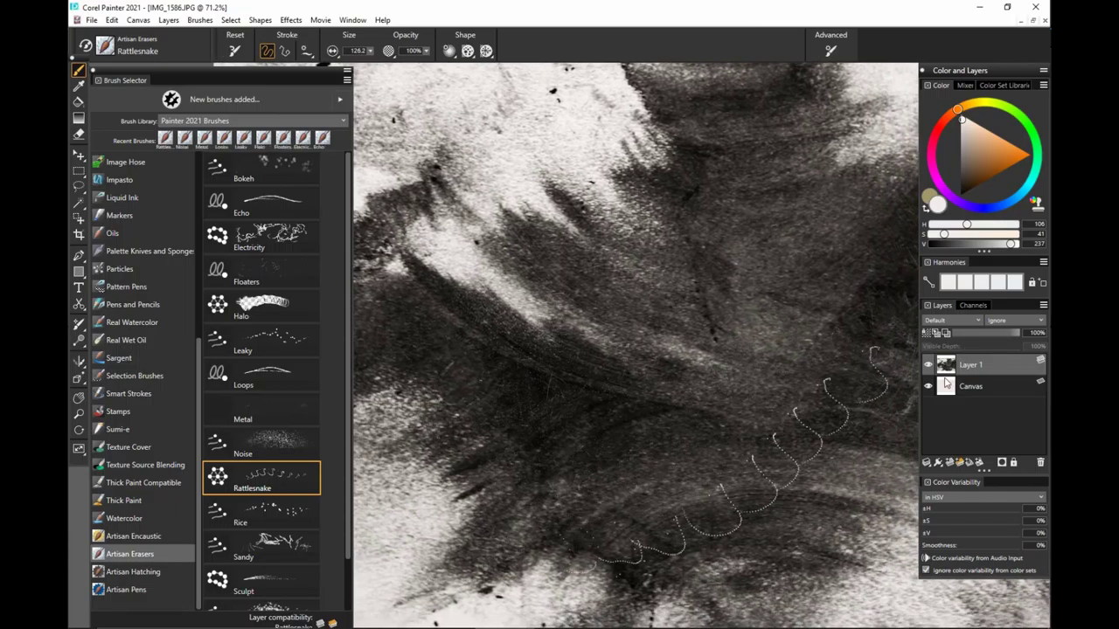
Step: Erase a second Rattlesnake trail across the first one, and add fainter curls above them at 40% opacity
left_click_drag(819, 502, 730, 498)
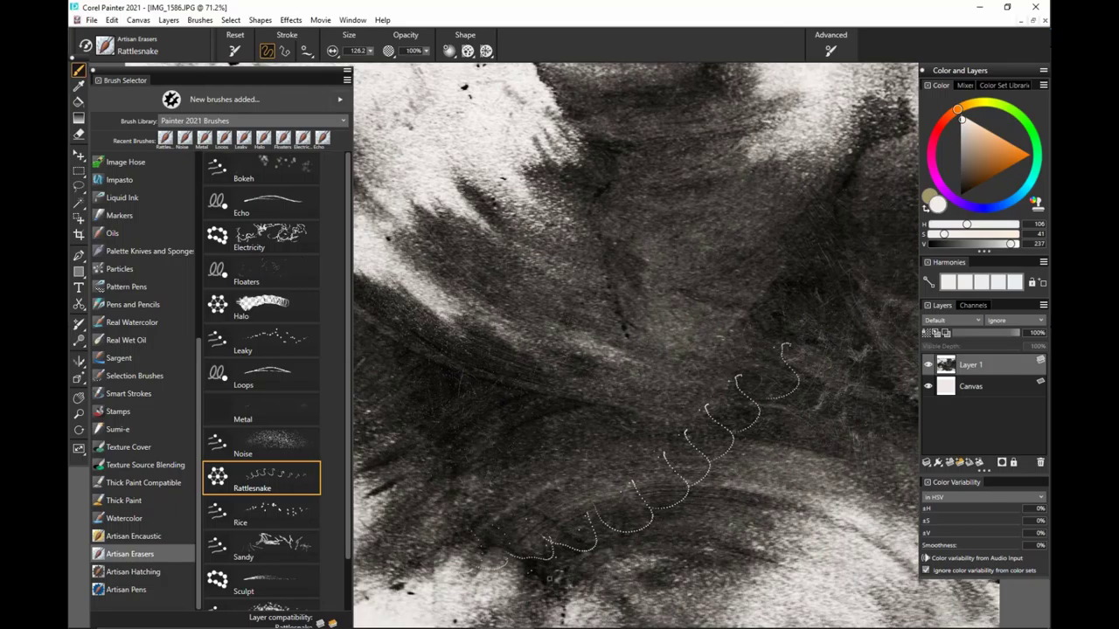
mouse_move(542, 579)
left_mouse_down()
mouse_move(682, 503)
mouse_move(885, 360)
left_mouse_up()
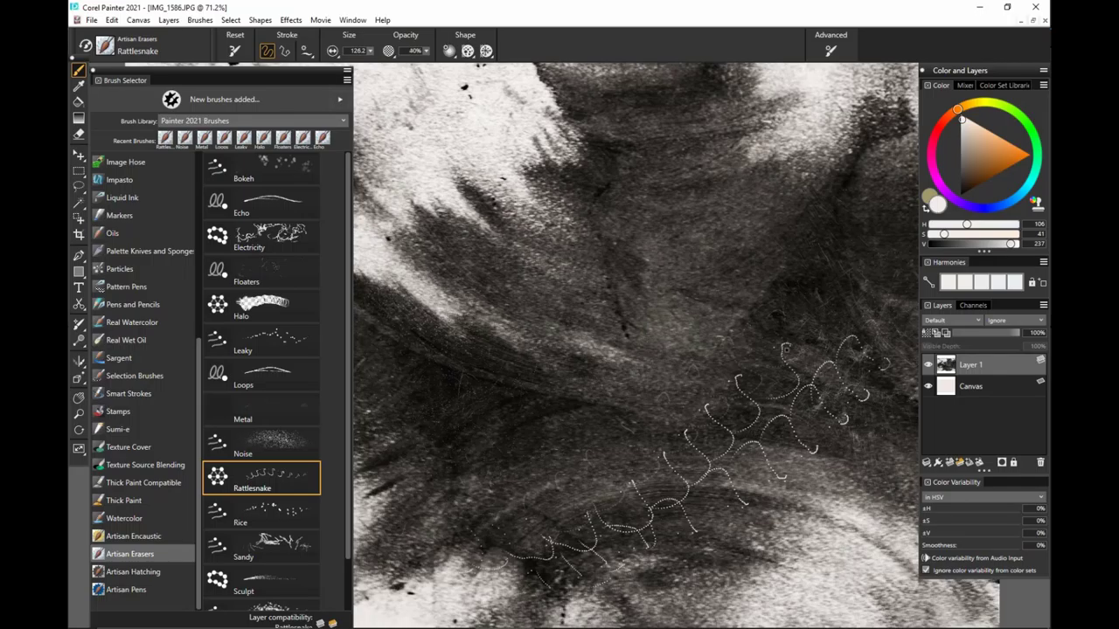
mouse_move(803, 318)
left_mouse_down()
mouse_move(555, 498)
mouse_move(423, 487)
mouse_move(567, 456)
mouse_move(819, 299)
mouse_move(491, 454)
mouse_move(833, 229)
left_mouse_up()
left_click_drag(819, 329, 517, 456)
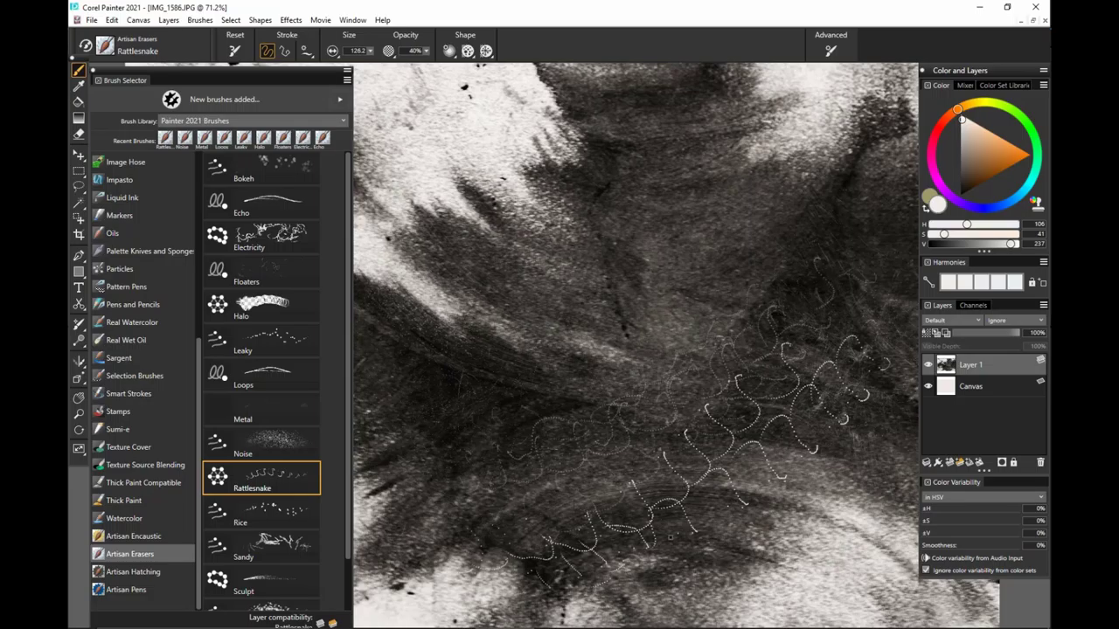
Step: Choose the Rice eraser and scatter grains at full opacity along the dark diagonal band and down over the lower dark area
left_click(295, 514)
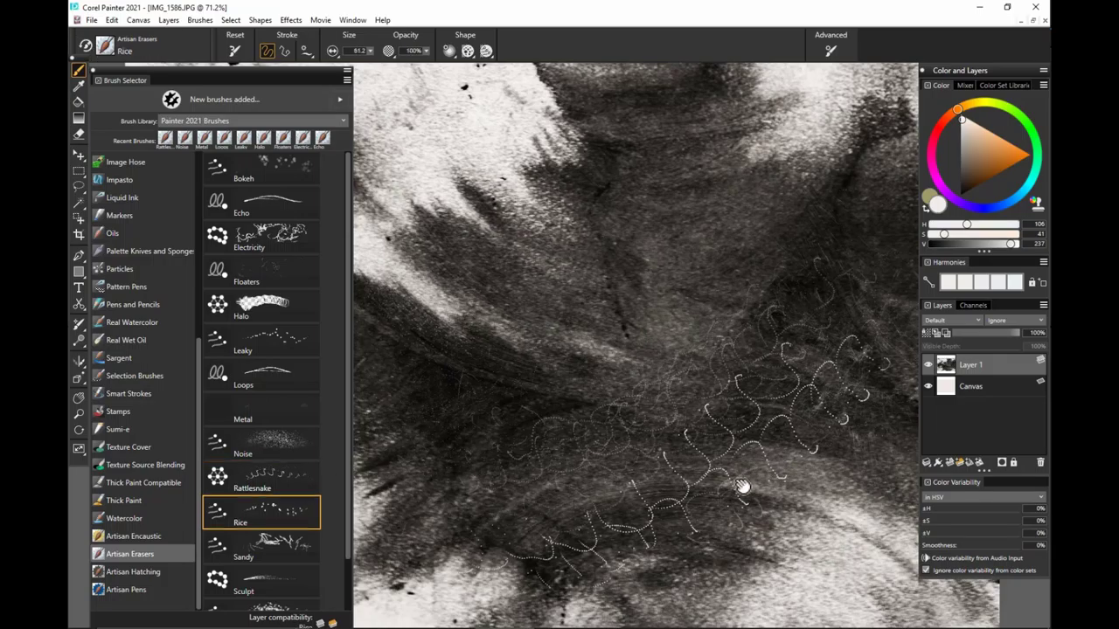
left_click_drag(741, 487, 783, 482)
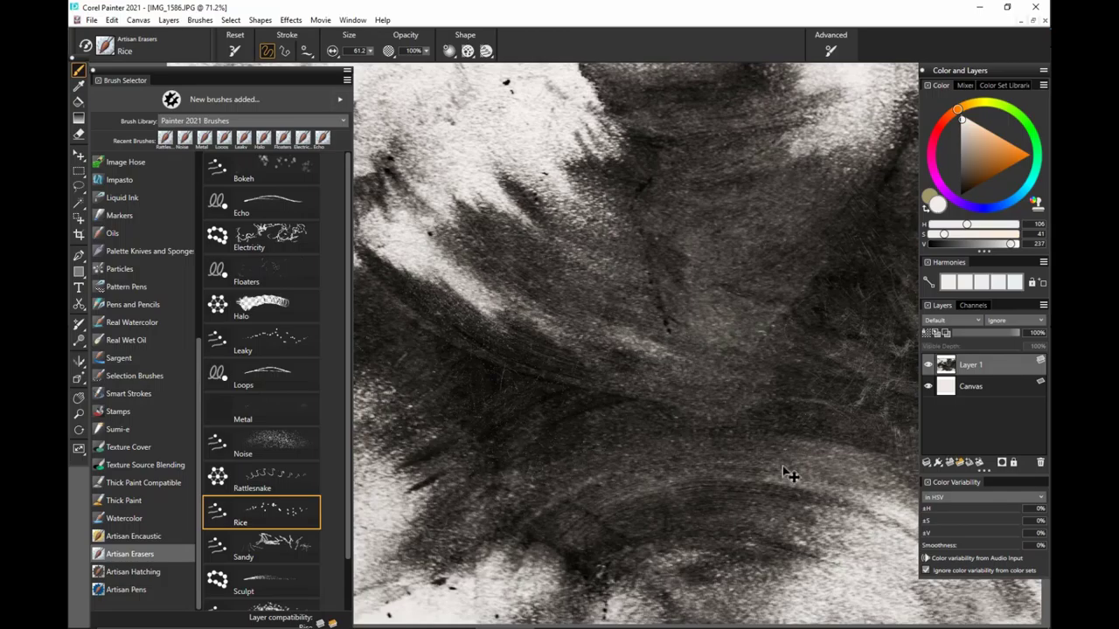
left_click_drag(680, 358, 665, 375)
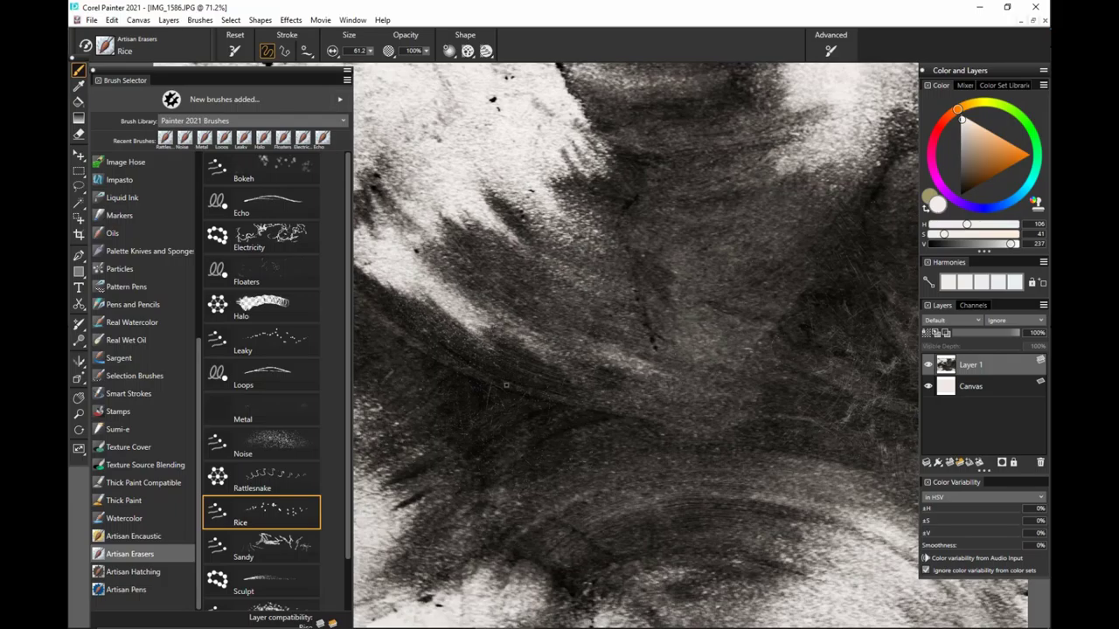
mouse_move(505, 382)
left_mouse_down()
mouse_move(475, 383)
mouse_move(534, 389)
mouse_move(462, 369)
mouse_move(485, 419)
mouse_move(515, 416)
mouse_move(550, 322)
mouse_move(512, 259)
mouse_move(468, 243)
left_mouse_up()
left_click_drag(537, 272, 553, 301)
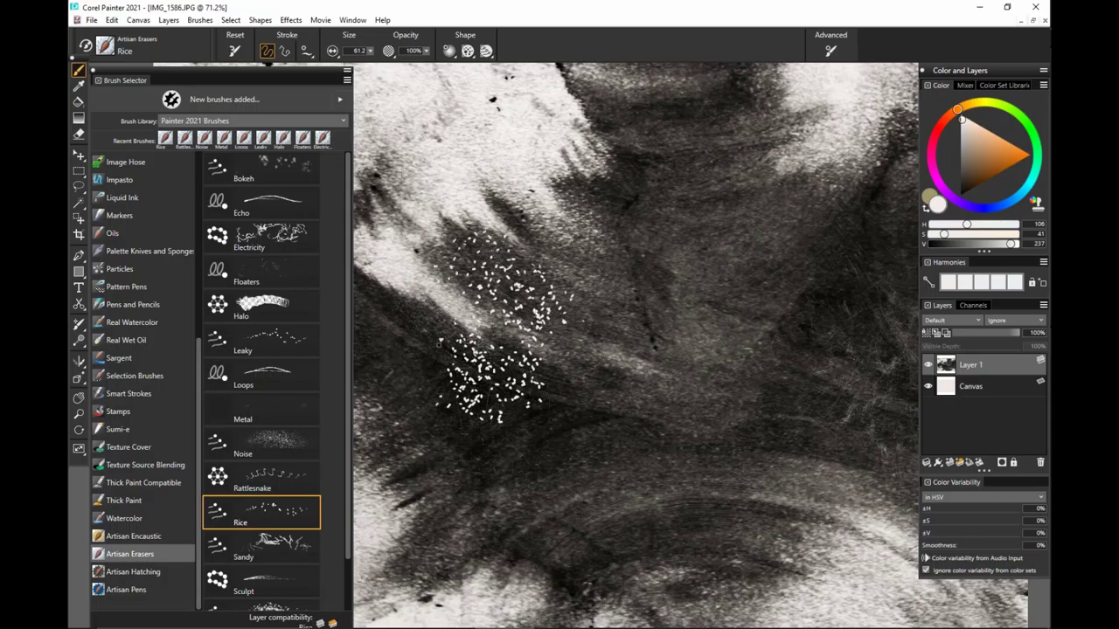
left_click_drag(439, 343, 419, 380)
left_click_drag(508, 441, 545, 427)
mouse_move(563, 433)
left_mouse_down()
mouse_move(577, 475)
mouse_move(634, 461)
mouse_move(663, 415)
mouse_move(678, 512)
mouse_move(645, 532)
mouse_move(696, 528)
left_mouse_up()
Step: Set the Rice eraser's opacity to 10% and undo all the Rice grains
key("1")
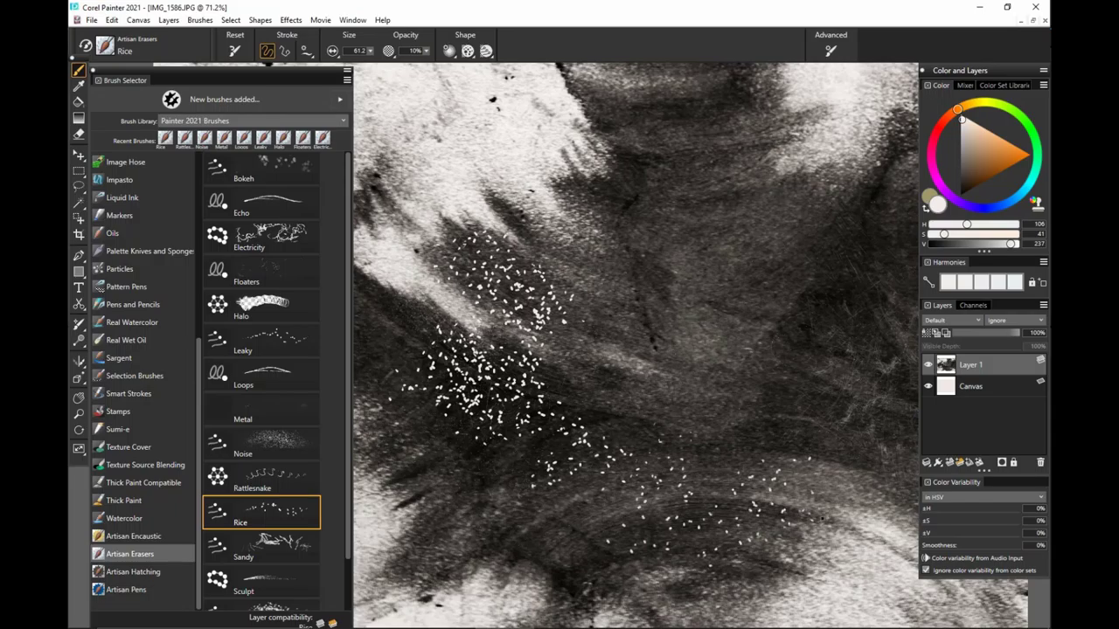
left_click_drag(822, 520, 774, 514)
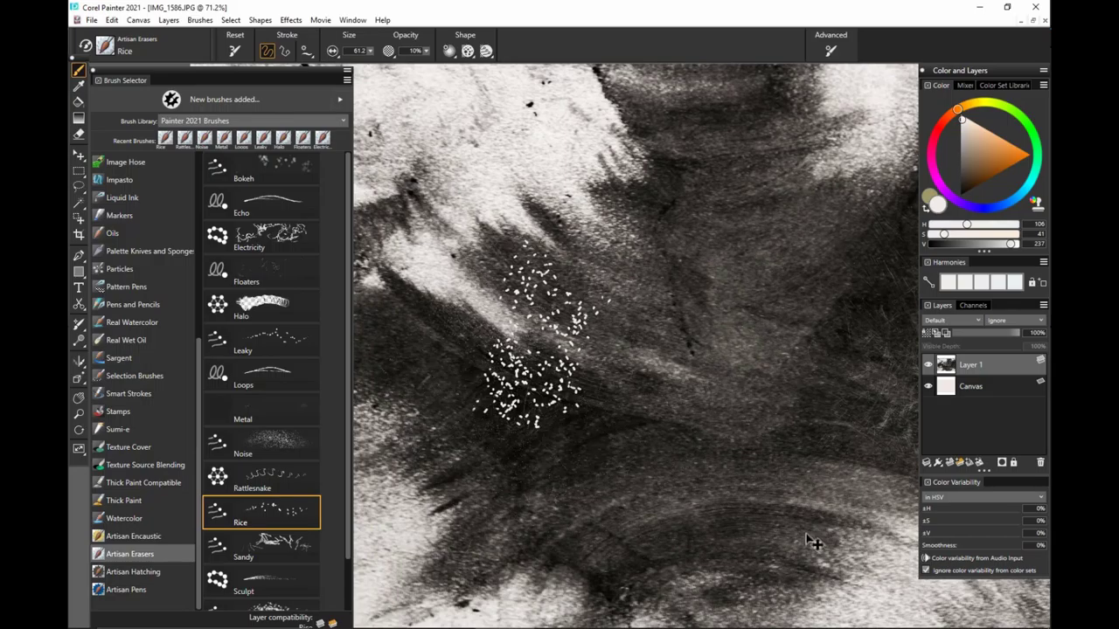
key("ctrl+z")
key("ctrl+z")
Step: Choose the Sandy eraser and try a few short strokes on the upper dark area, undoing each one
left_click(262, 544)
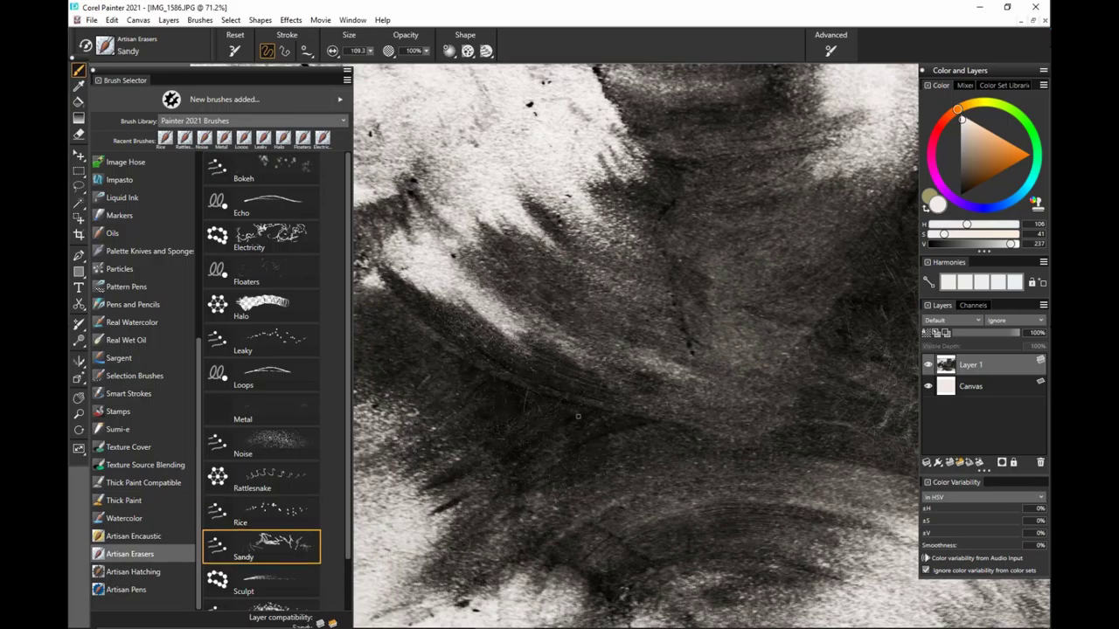
left_click_drag(578, 417, 579, 457)
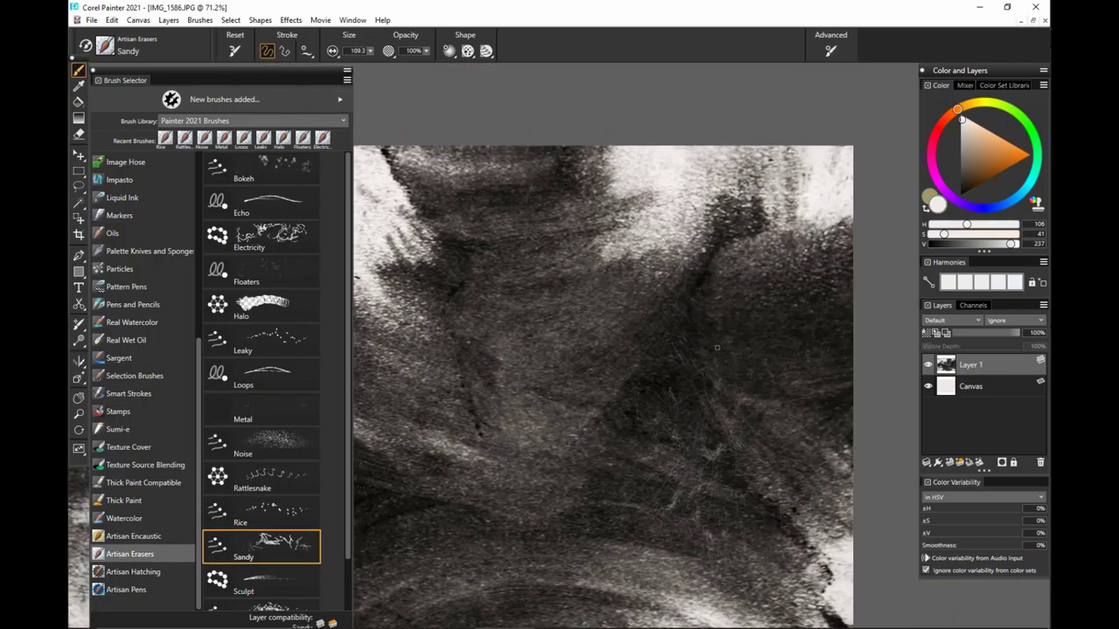
mouse_move(695, 351)
left_mouse_down()
mouse_move(609, 448)
mouse_move(643, 433)
mouse_move(659, 451)
mouse_move(634, 444)
mouse_move(639, 388)
mouse_move(699, 403)
mouse_move(715, 389)
mouse_move(719, 425)
left_mouse_up()
key("ctrl+z")
key("ctrl+z")
mouse_move(673, 393)
left_mouse_down()
mouse_move(671, 415)
mouse_move(664, 385)
mouse_move(675, 425)
left_mouse_up()
key("ctrl+z")
mouse_move(665, 360)
left_mouse_down()
mouse_move(686, 372)
mouse_move(675, 350)
mouse_move(699, 358)
mouse_move(695, 376)
left_mouse_up()
key("ctrl+z")
Step: Erase a cluster of short, roughly parallel Sandy strokes at full opacity in the dark area above the Metal scratches
left_click_drag(641, 407, 668, 405)
left_click_drag(665, 336, 697, 349)
left_click_drag(668, 406, 694, 418)
left_click_drag(680, 360, 706, 372)
left_click_drag(678, 429, 705, 438)
left_click_drag(710, 363, 738, 374)
mouse_move(695, 405)
left_mouse_down()
mouse_move(722, 418)
mouse_move(722, 447)
left_mouse_up()
Step: Set the Sandy eraser's opacity to 30% and fill in between and around the brighter strokes with fainter branches
key("3")
mouse_move(631, 439)
left_mouse_down()
mouse_move(651, 438)
mouse_move(647, 407)
mouse_move(687, 385)
mouse_move(634, 378)
mouse_move(689, 390)
mouse_move(668, 360)
mouse_move(727, 361)
mouse_move(729, 396)
mouse_move(702, 415)
mouse_move(641, 398)
mouse_move(713, 325)
mouse_move(636, 348)
mouse_move(629, 334)
left_mouse_up()
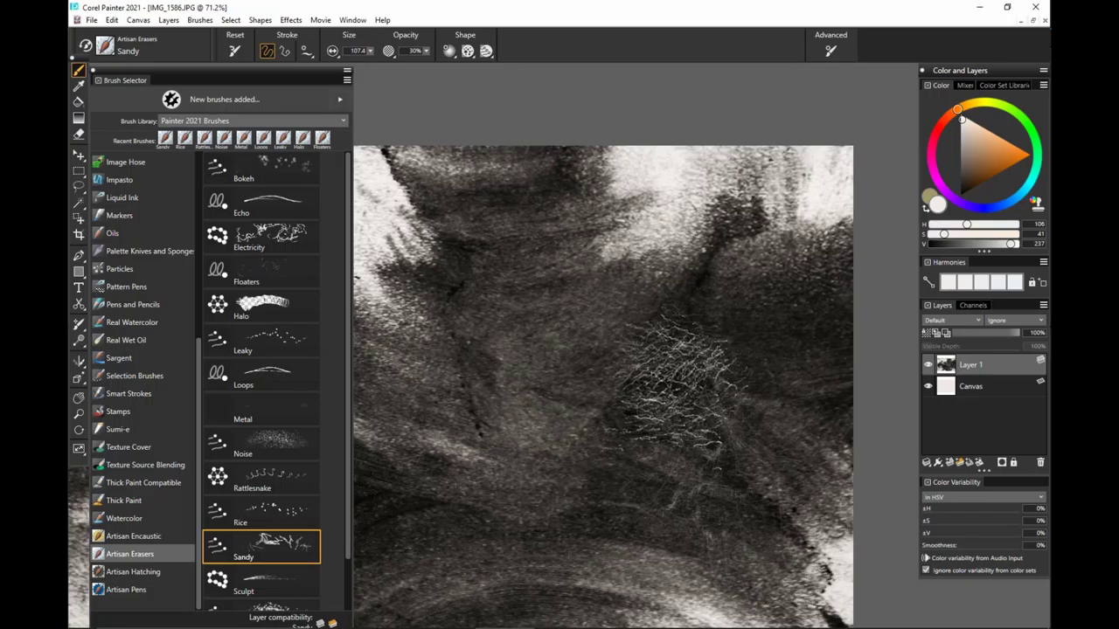
mouse_move(636, 376)
left_mouse_down()
mouse_move(616, 415)
mouse_move(634, 461)
mouse_move(673, 368)
mouse_move(691, 454)
mouse_move(725, 459)
mouse_move(753, 406)
mouse_move(743, 378)
left_mouse_up()
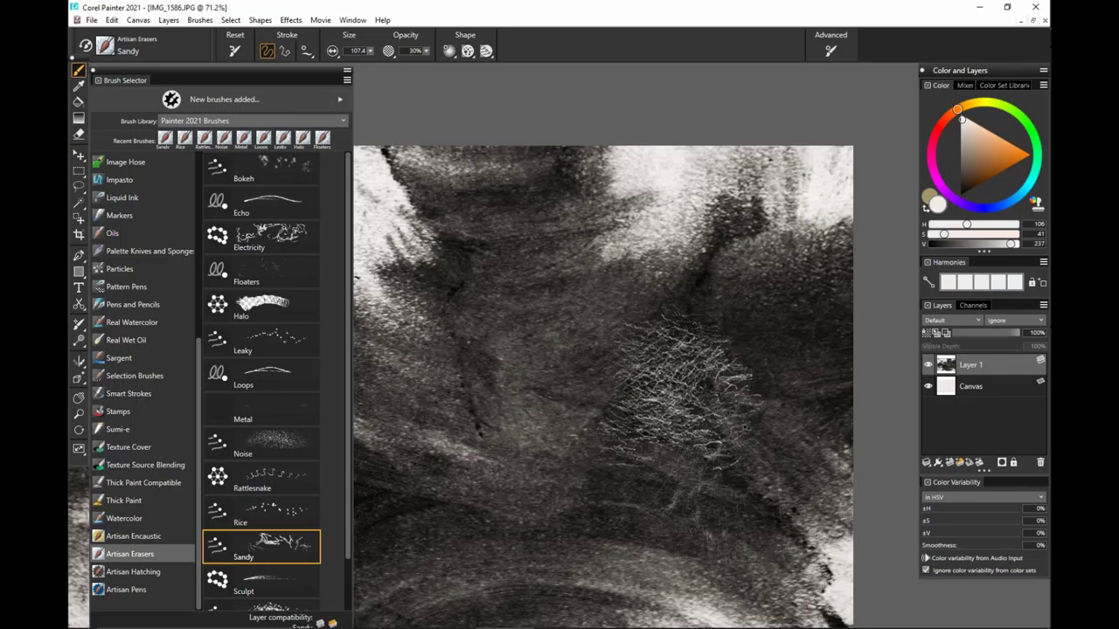
Step: Choose the Sculpt eraser and undo the most recent Sandy strokes, including the fainter branches
scroll(346, 530, "down", 1)
left_click(280, 530)
left_click_drag(736, 499, 737, 501)
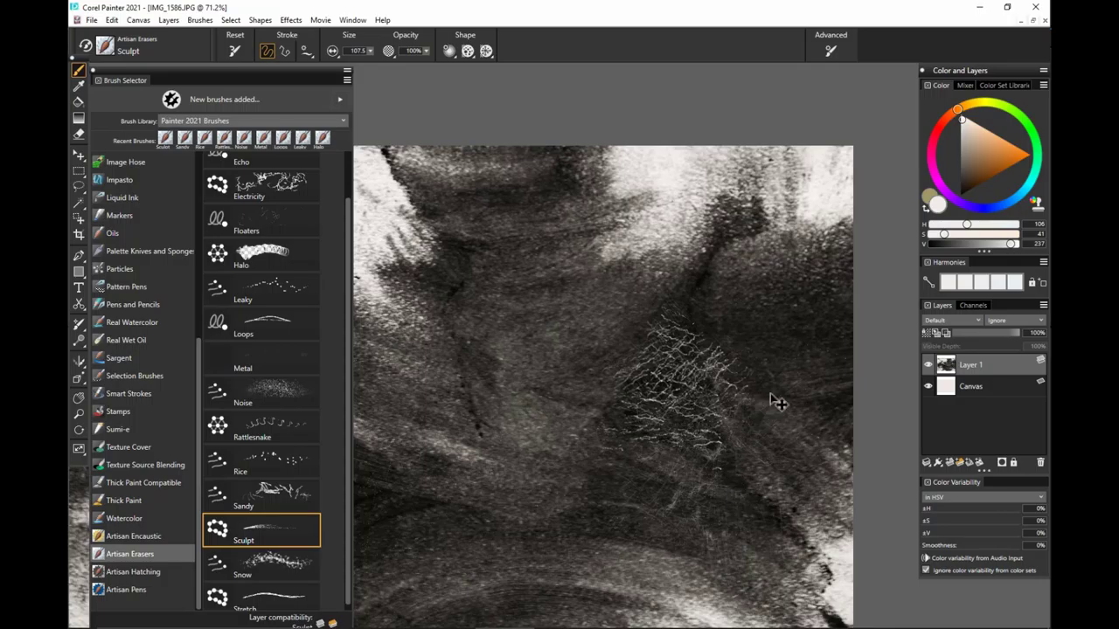
key("ctrl+z")
key("ctrl+z")
key("ctrl+z")
key("ctrl+z")
key("ctrl+z")
key("ctrl+z")
key("ctrl+z")
key("ctrl+z")
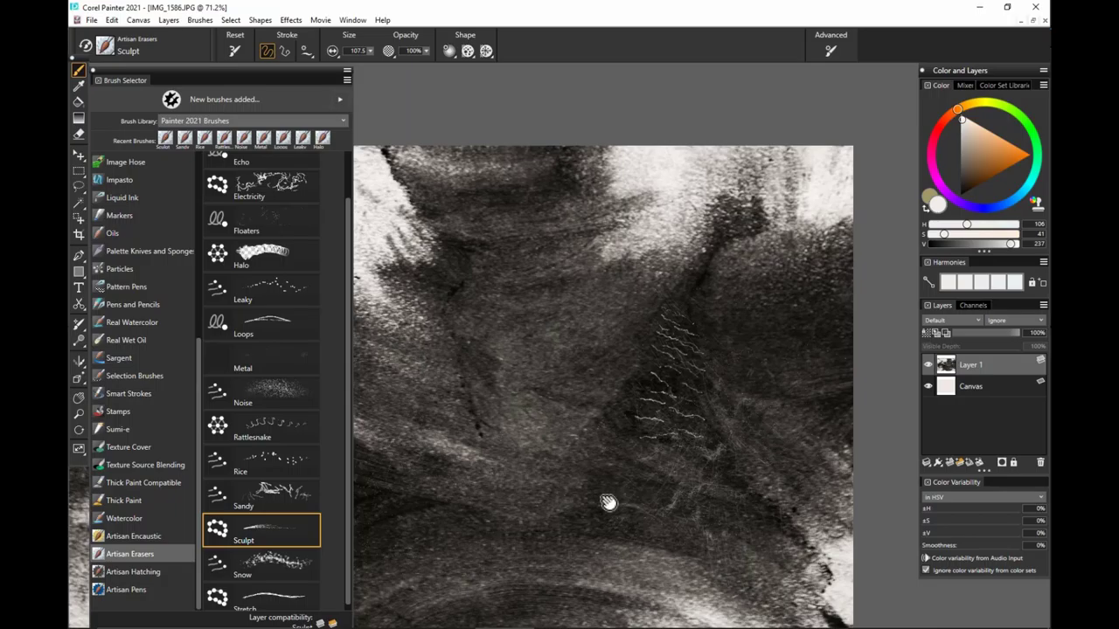
Step: Erase a fan of concentric Sculpt arcs at full opacity in the lower-left dark area, undoing the first attempt
left_click_drag(607, 499, 734, 458)
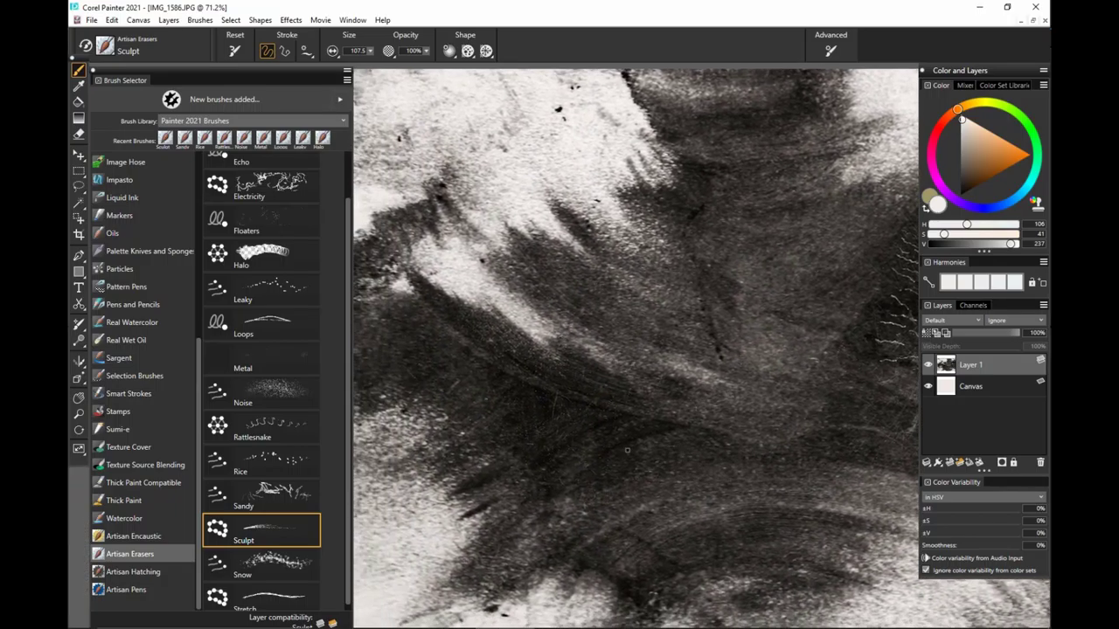
mouse_move(432, 415)
left_mouse_down()
mouse_move(444, 406)
mouse_move(592, 548)
left_mouse_up()
key("ctrl+z")
mouse_move(477, 510)
left_mouse_down()
mouse_move(473, 464)
mouse_move(535, 440)
mouse_move(581, 503)
left_mouse_up()
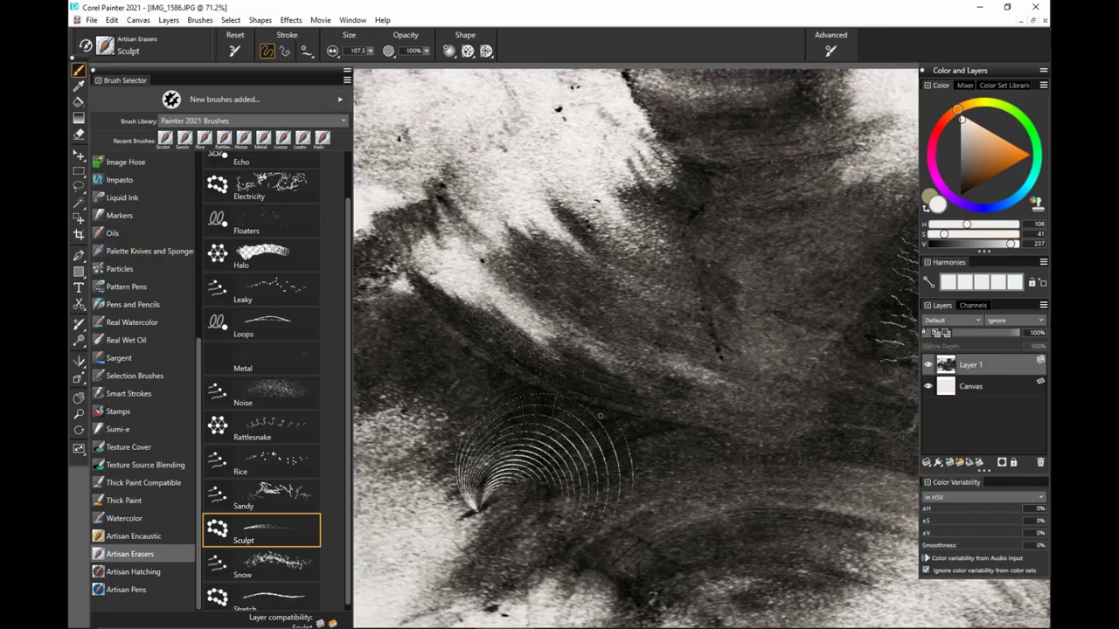
Step: Set the Sculpt eraser's opacity to 20% and add fainter arcs beside and above the bright fan
key("2")
mouse_move(439, 423)
left_mouse_down()
mouse_move(581, 374)
mouse_move(615, 539)
mouse_move(546, 595)
left_mouse_up()
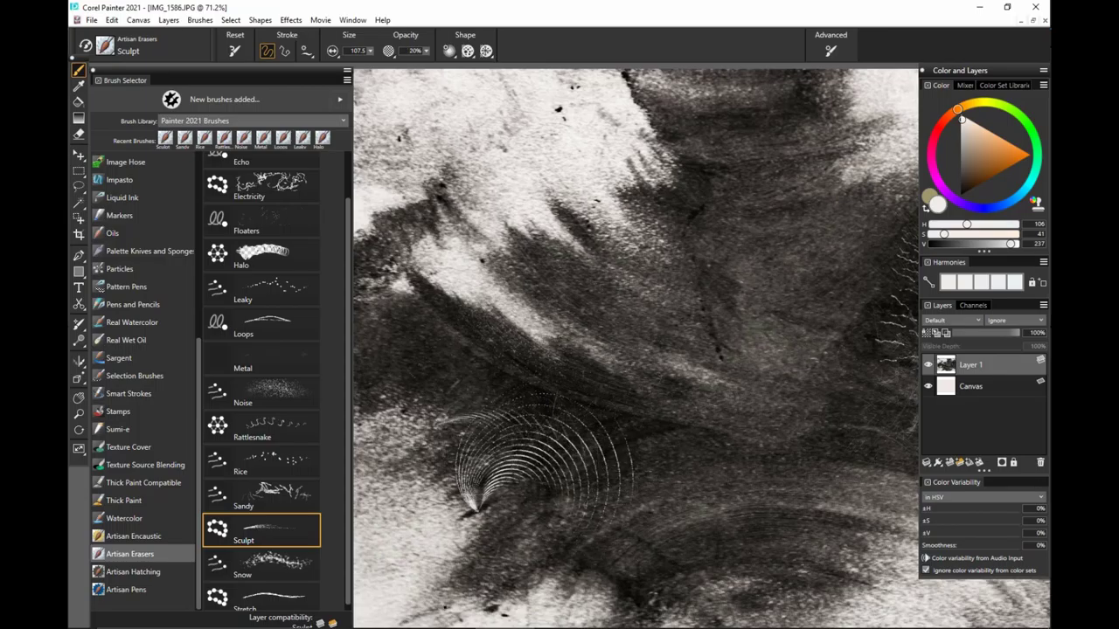
mouse_move(428, 445)
left_mouse_down()
mouse_move(535, 486)
mouse_move(477, 467)
left_mouse_up()
mouse_move(526, 495)
left_mouse_down()
mouse_move(520, 484)
mouse_move(479, 486)
left_mouse_up()
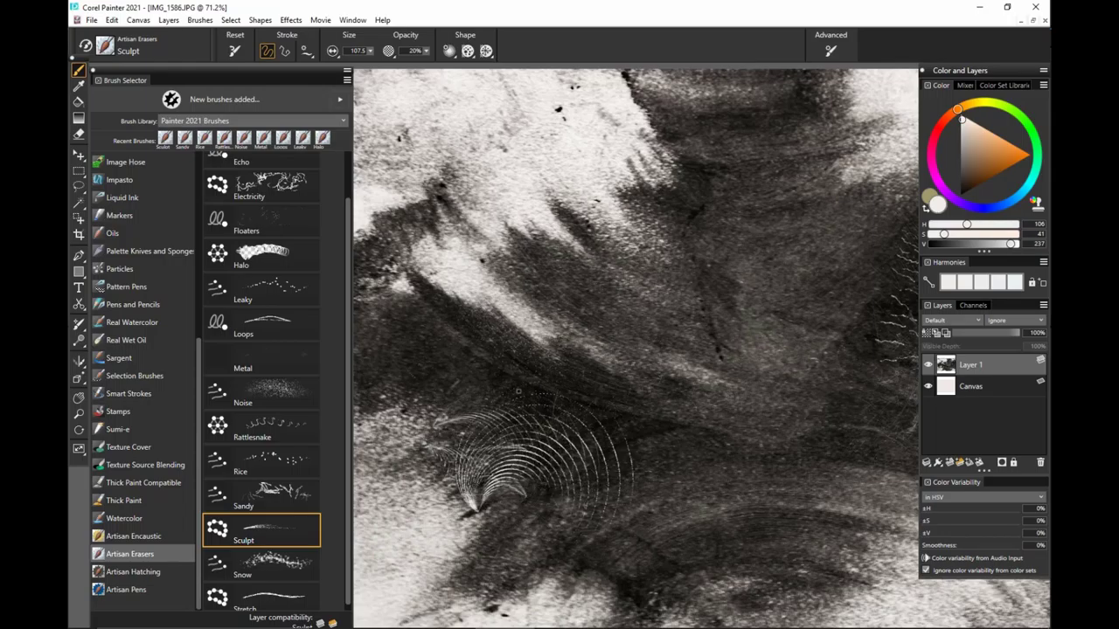
mouse_move(520, 379)
left_mouse_down()
mouse_move(365, 378)
mouse_move(545, 221)
left_mouse_up()
left_click_drag(684, 450, 682, 465)
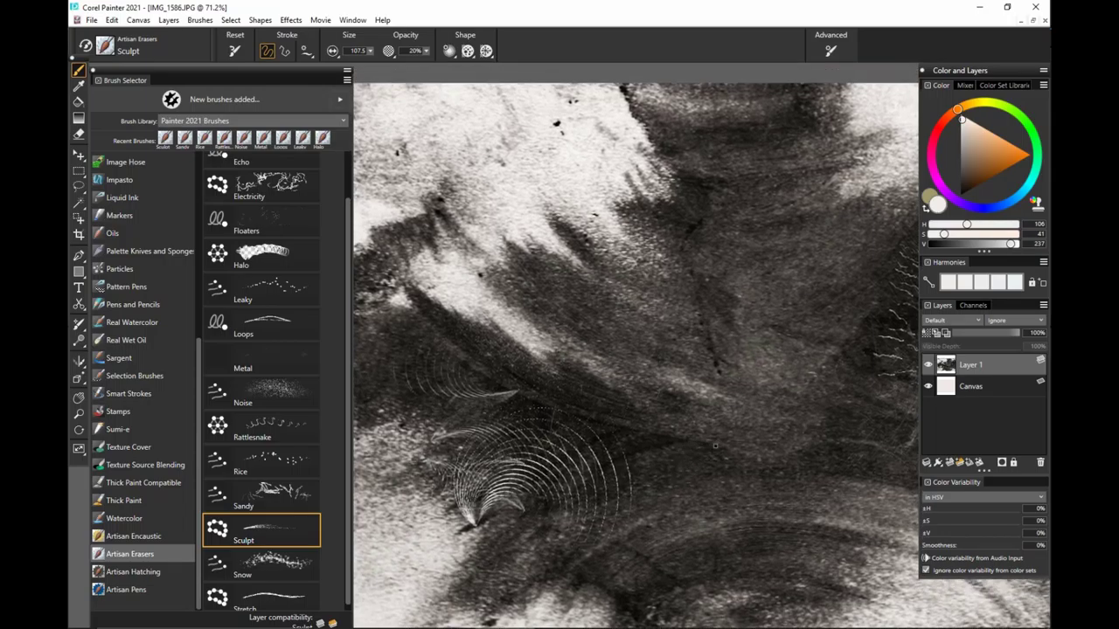
Step: Choose the Snow eraser and undo all the Sculpt arcs
left_click(292, 563)
mouse_move(771, 382)
left_mouse_down()
mouse_move(778, 417)
mouse_move(801, 423)
left_mouse_up()
key("ctrl+z")
key("ctrl+z")
key("ctrl+z")
key("ctrl+z")
key("ctrl+z")
key("ctrl+z")
key("ctrl+z")
key("ctrl+z")
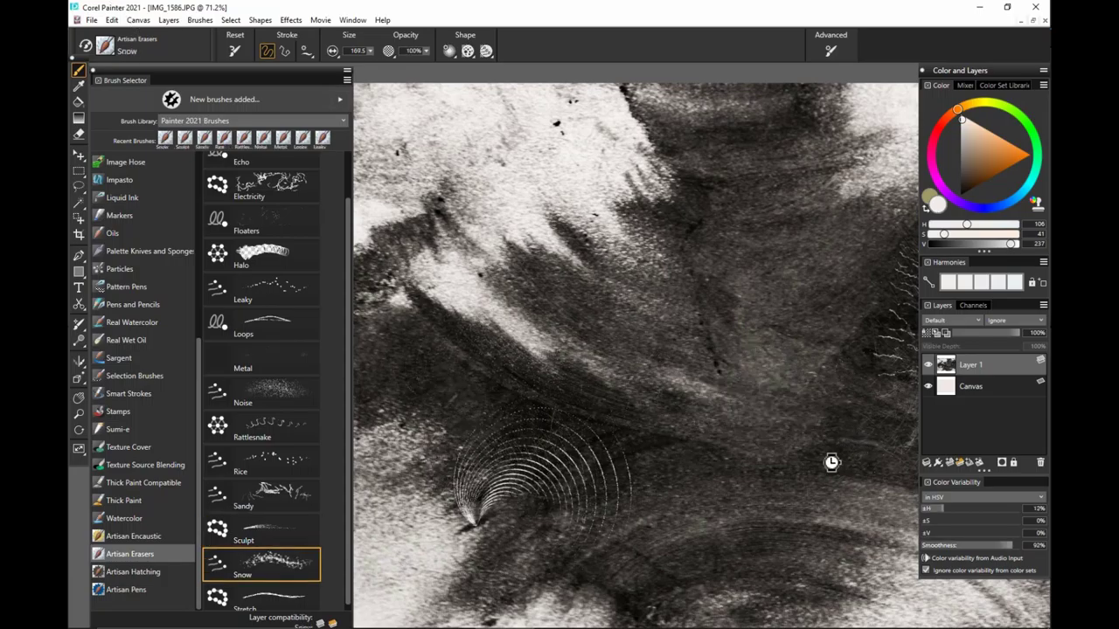
Step: Try several Snow strokes across the central dark area at size 169.5, undoing each one
left_click_drag(446, 382, 853, 403)
key("ctrl+z")
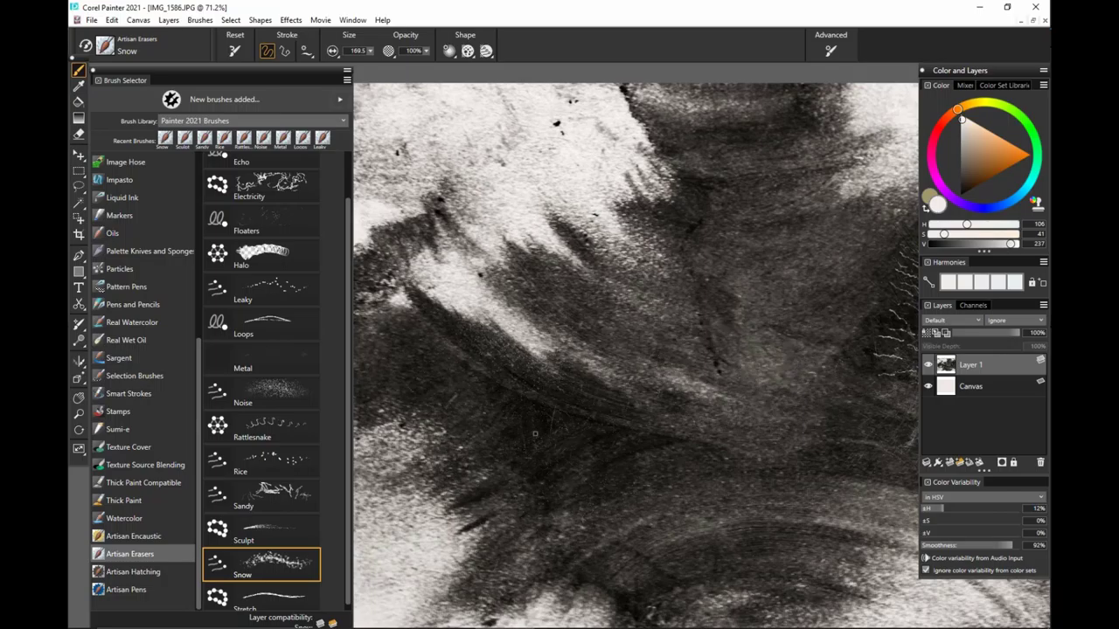
left_click_drag(532, 397, 875, 410)
key("ctrl+z")
left_click_drag(525, 375, 826, 354)
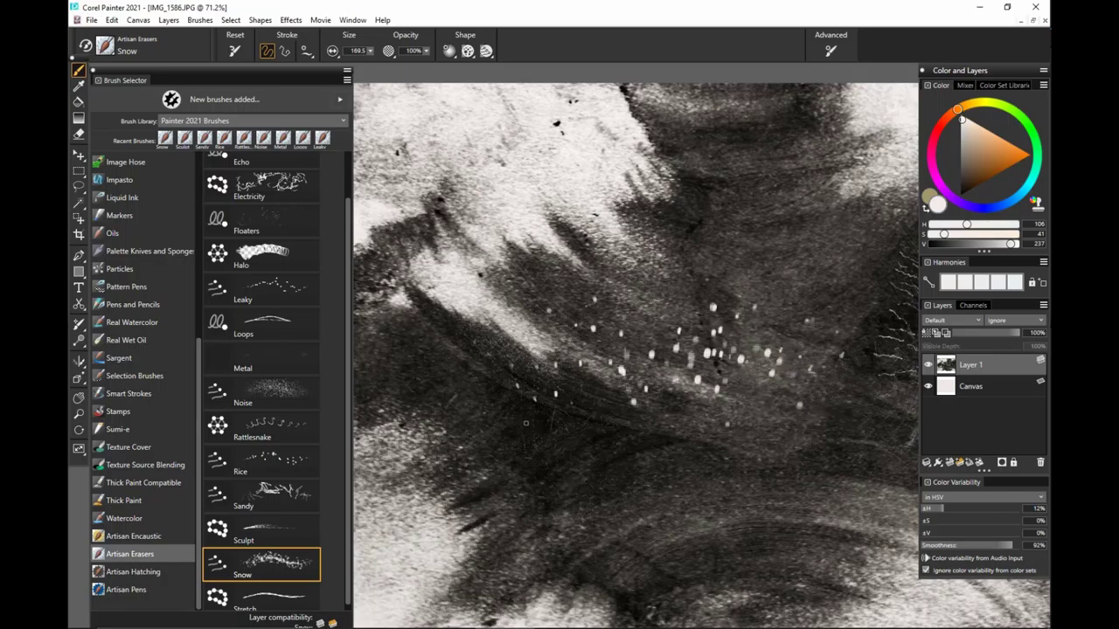
key("ctrl+z")
Step: Enlarge the Snow eraser to size 355.7 and scatter large dots across the central dark area
left_click_drag(579, 336, 587, 438)
left_click_drag(454, 403, 849, 399)
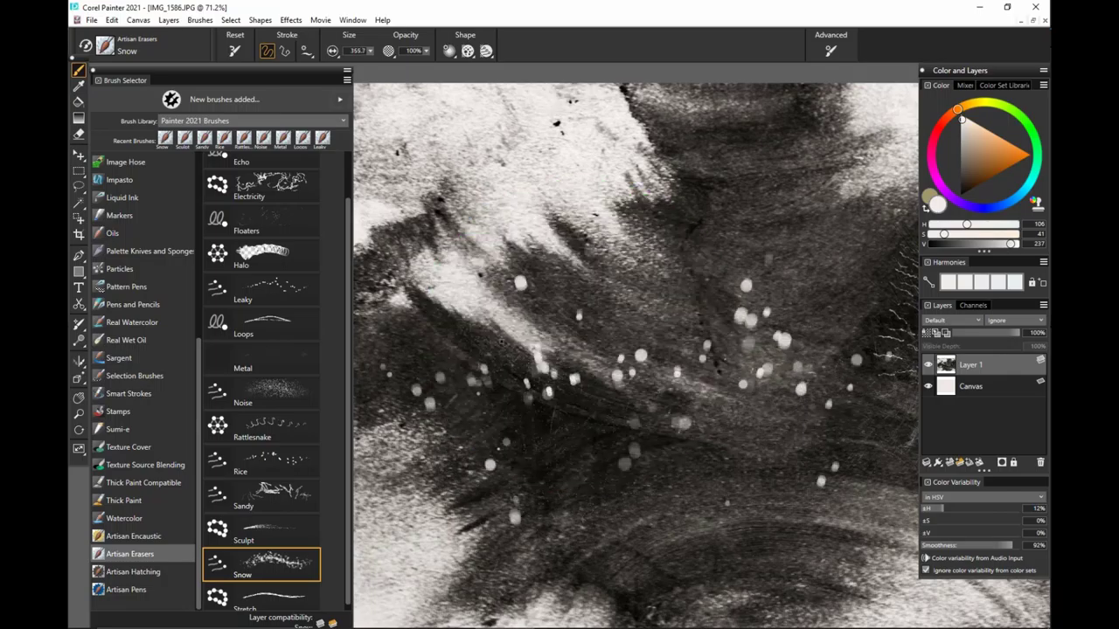
left_click_drag(501, 341, 743, 314)
Step: Scatter fine Snow specks at size 39.3 among the large dots, and medium ones at size 213 around the Sandy strokes
mouse_move(674, 371)
left_mouse_down()
mouse_move(667, 360)
mouse_move(665, 426)
mouse_move(791, 419)
left_mouse_up()
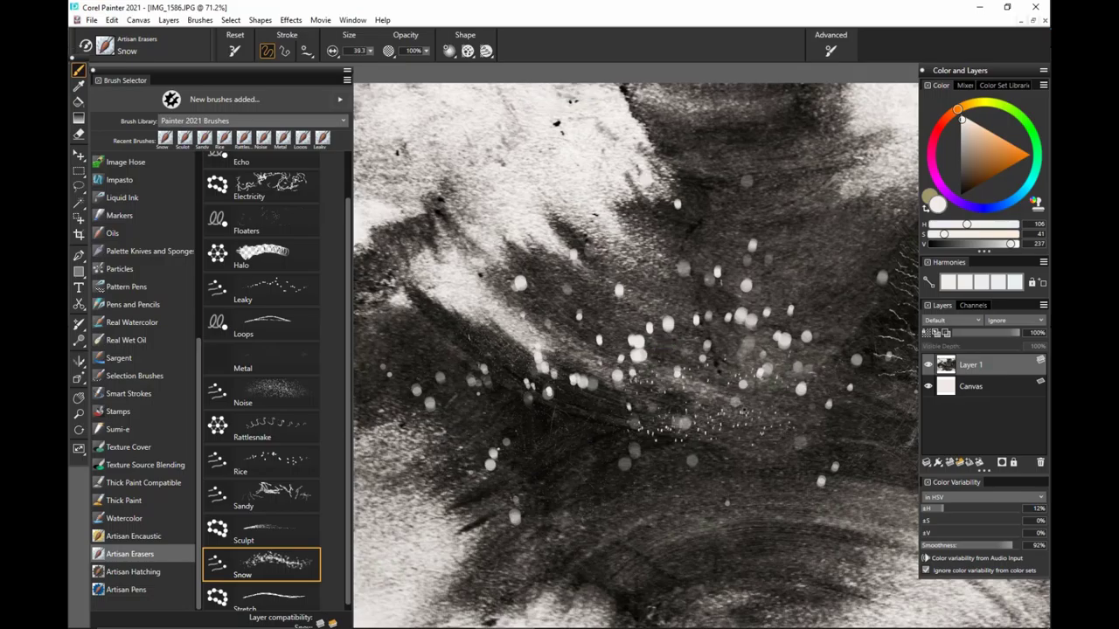
left_click_drag(909, 262, 803, 272)
left_click_drag(764, 334, 750, 411)
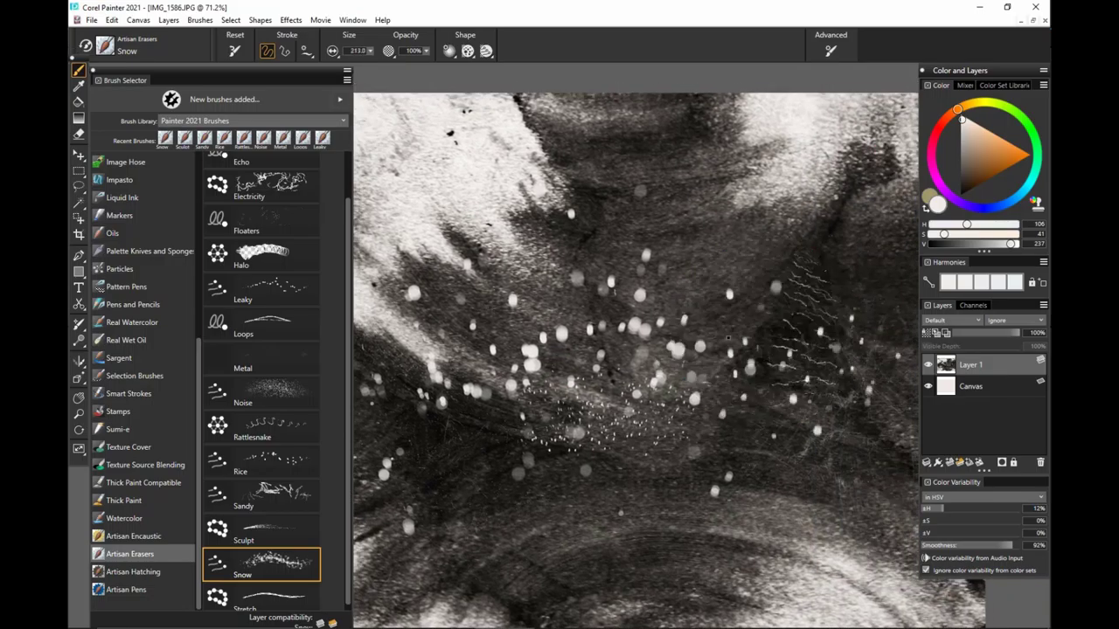
mouse_move(800, 354)
left_mouse_down()
mouse_move(881, 233)
mouse_move(861, 179)
mouse_move(874, 149)
left_mouse_up()
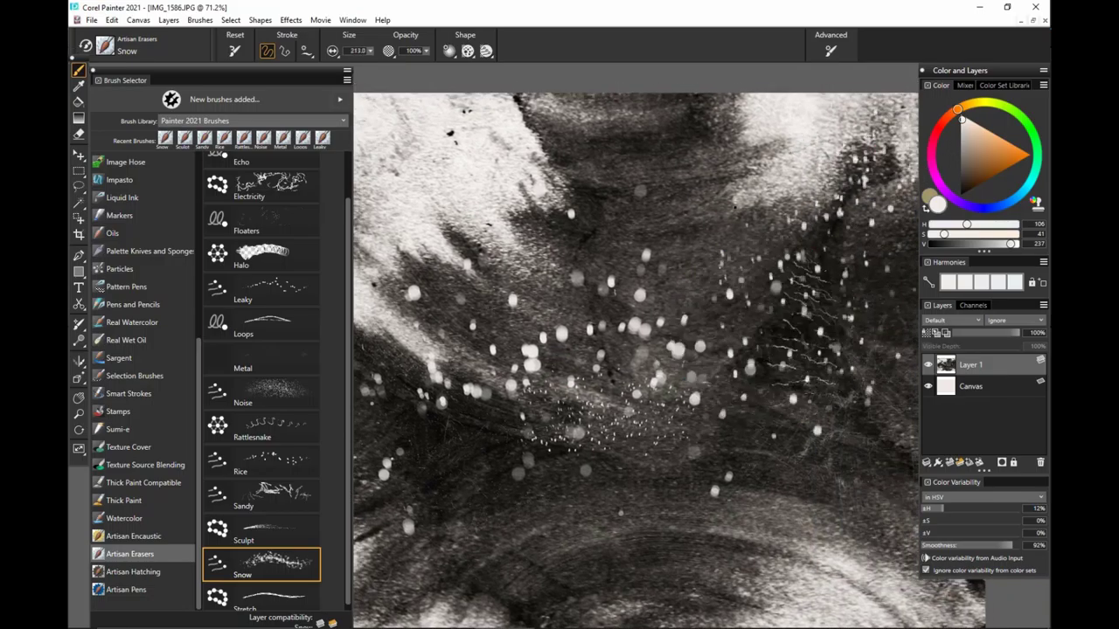
mouse_move(776, 208)
left_mouse_down()
mouse_move(634, 149)
mouse_move(691, 126)
left_mouse_up()
left_click_drag(725, 297, 717, 325)
left_click_drag(560, 476, 675, 467)
Step: Undo all the Snow dots and choose the Stretch eraser
key("ctrl+z")
key("ctrl+z")
key("ctrl+z")
key("ctrl+z")
key("ctrl+z")
key("ctrl+z")
key("ctrl+z")
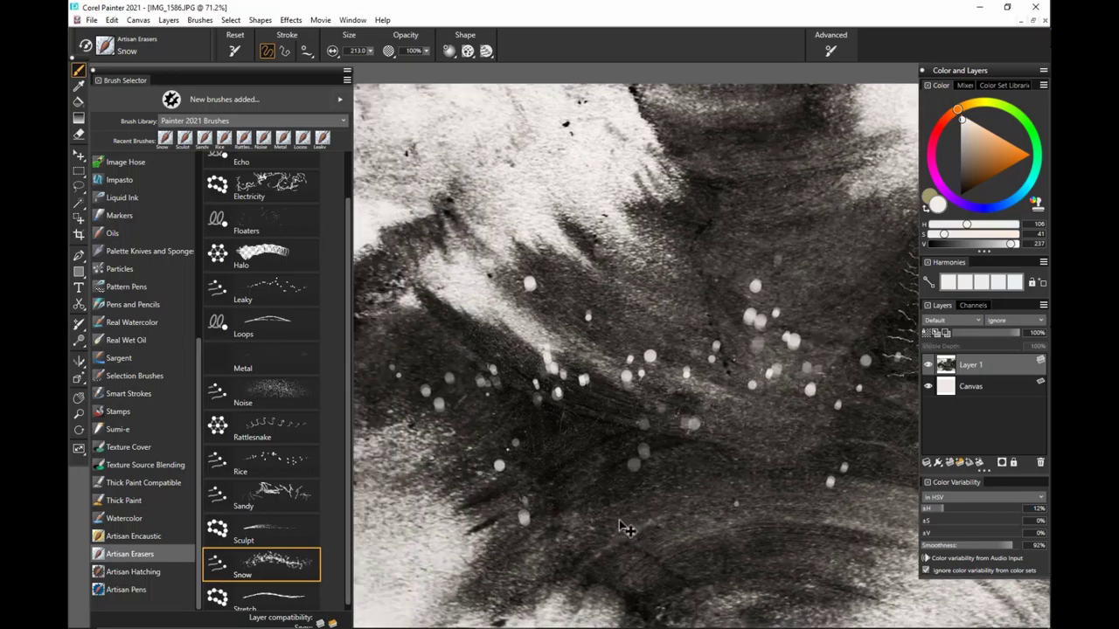
key("ctrl+z")
key("ctrl+z")
key("ctrl+z")
scroll(341, 563, "down", 1)
left_click(262, 599)
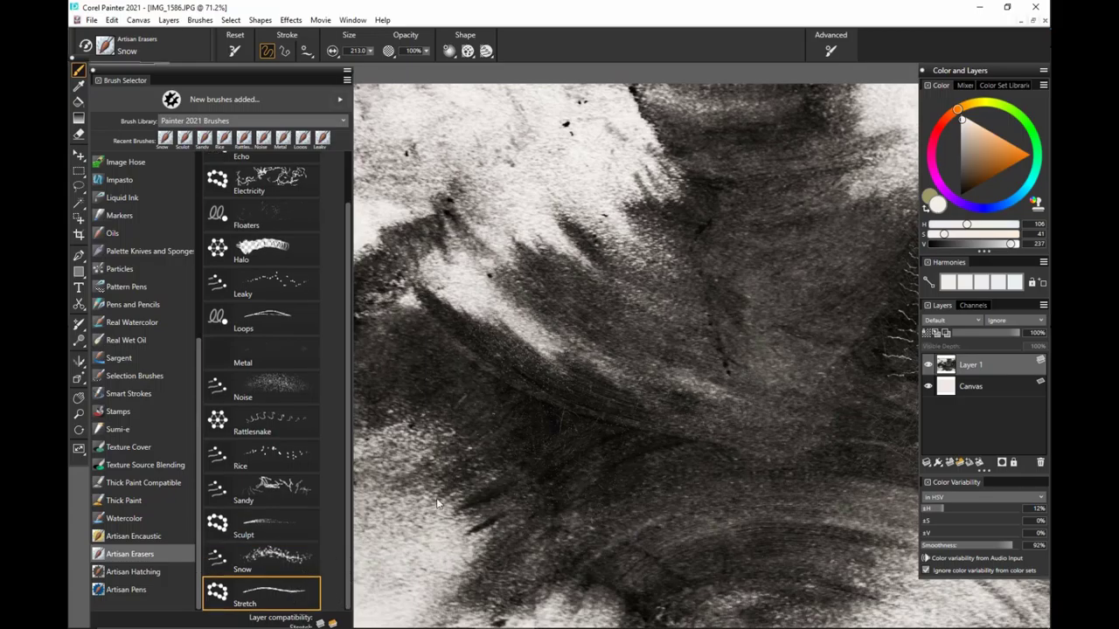
Step: Erase a large looping spiral and tall sweeping curves with the Stretch eraser at full opacity in the dark centre
left_click_drag(528, 427, 626, 452)
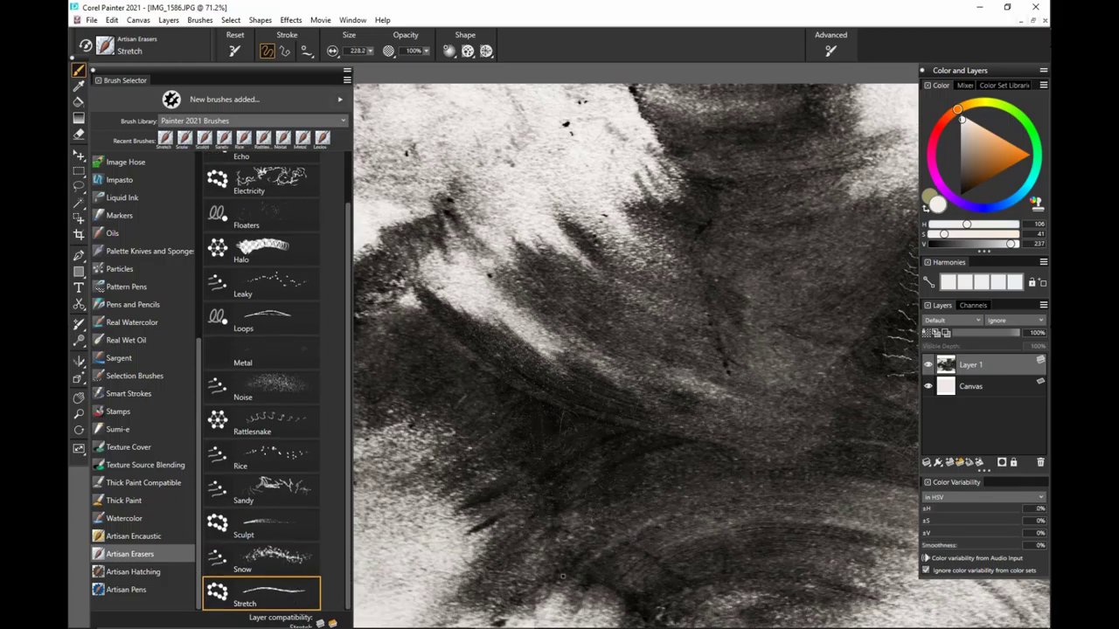
mouse_move(455, 549)
left_mouse_down()
mouse_move(486, 502)
mouse_move(581, 511)
mouse_move(551, 525)
mouse_move(742, 389)
mouse_move(699, 278)
mouse_move(590, 371)
mouse_move(752, 454)
mouse_move(800, 514)
left_mouse_up()
mouse_move(723, 447)
left_mouse_down()
mouse_move(830, 334)
mouse_move(777, 189)
mouse_move(751, 186)
left_mouse_up()
key("space")
left_click_drag(819, 425, 731, 436)
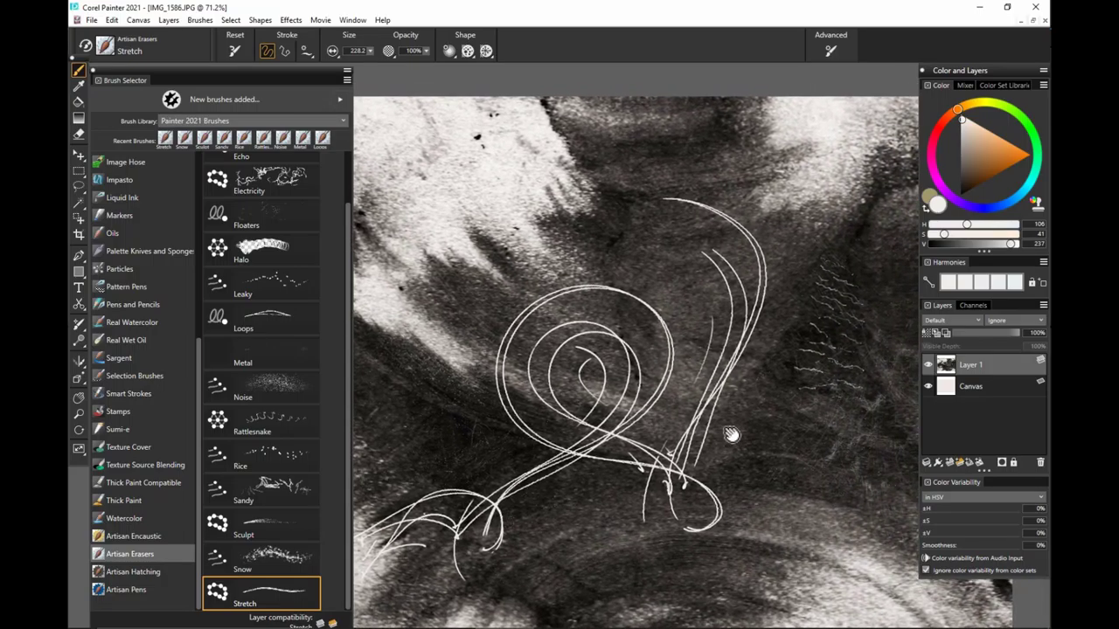
Step: Try a tall looping Stretch figure around the Sandy strokes at 30% opacity, and undo all the Stretch marks
key("3")
mouse_move(817, 555)
left_mouse_down()
mouse_move(830, 341)
mouse_move(899, 262)
mouse_move(800, 350)
mouse_move(797, 555)
left_mouse_up()
left_click_drag(797, 555, 715, 568)
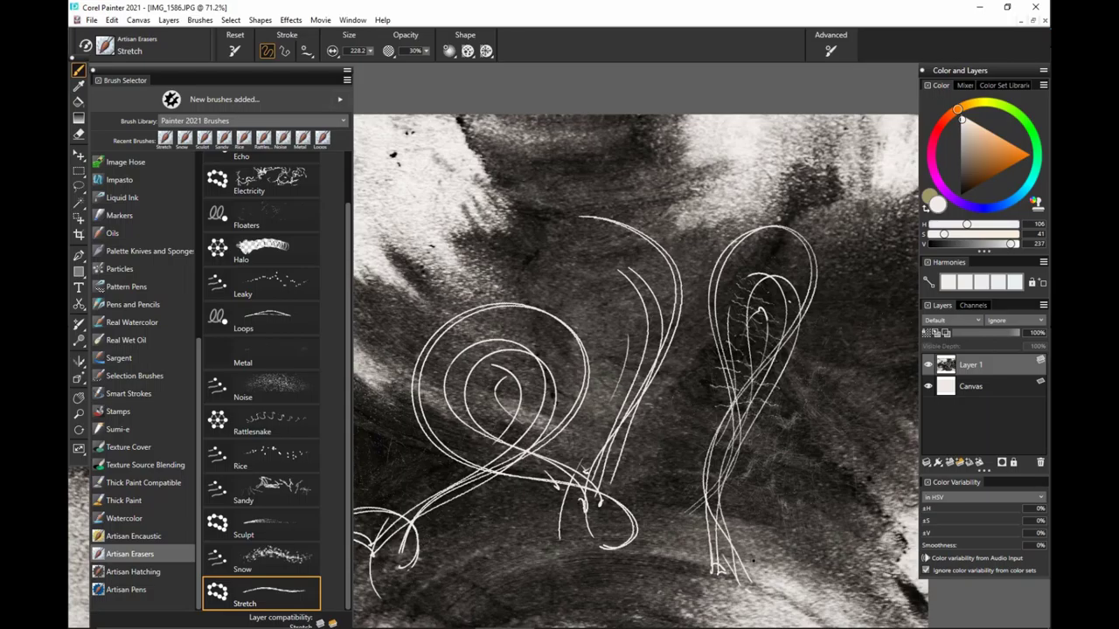
left_click_drag(842, 522, 786, 495)
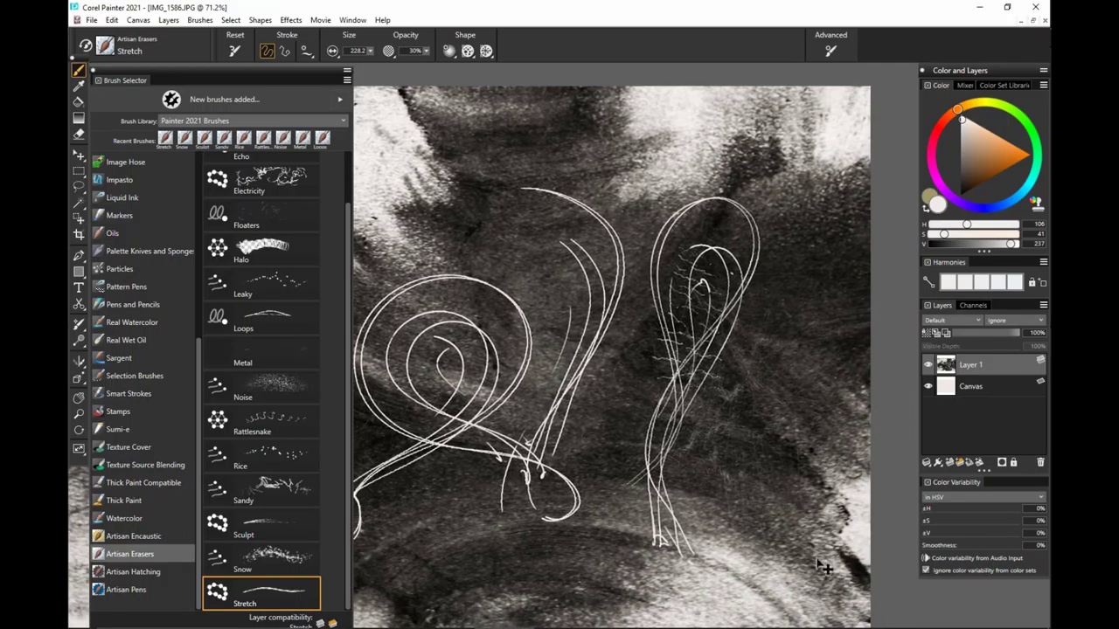
key("ctrl+z")
key("ctrl+z")
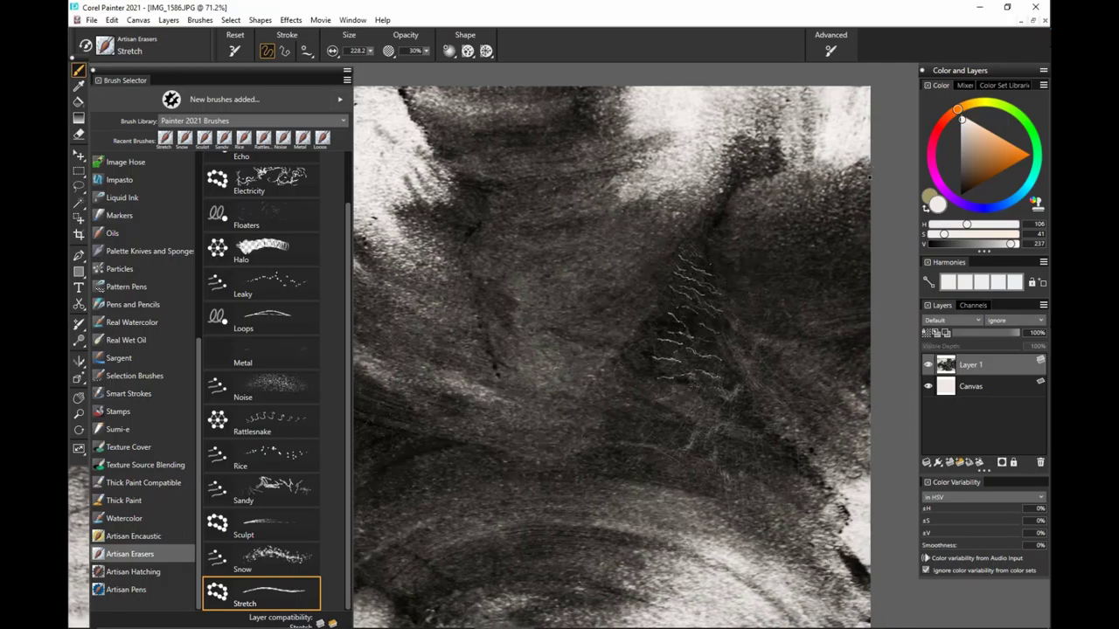
Step: Try long sweeping Stretch strokes at 10% opacity from the image's right edge past the Sandy strokes, and undo them
mouse_move(868, 164)
left_mouse_down()
mouse_move(848, 177)
mouse_move(853, 332)
mouse_move(855, 282)
mouse_move(379, 448)
left_mouse_up()
left_click_drag(703, 516, 734, 540)
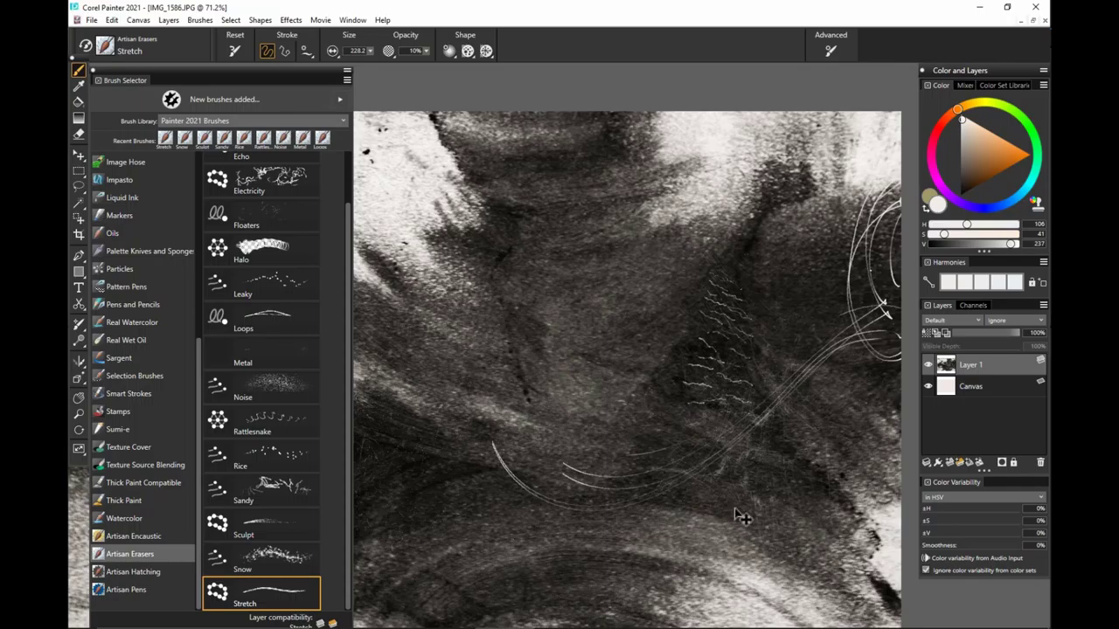
key("ctrl+z")
left_click_drag(703, 428, 771, 407)
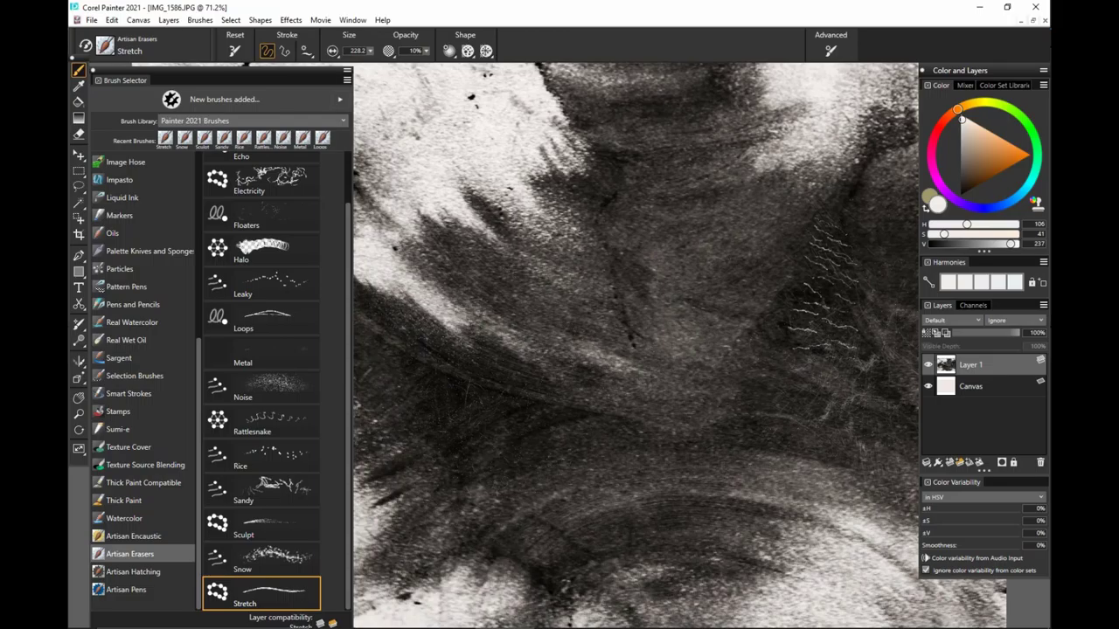